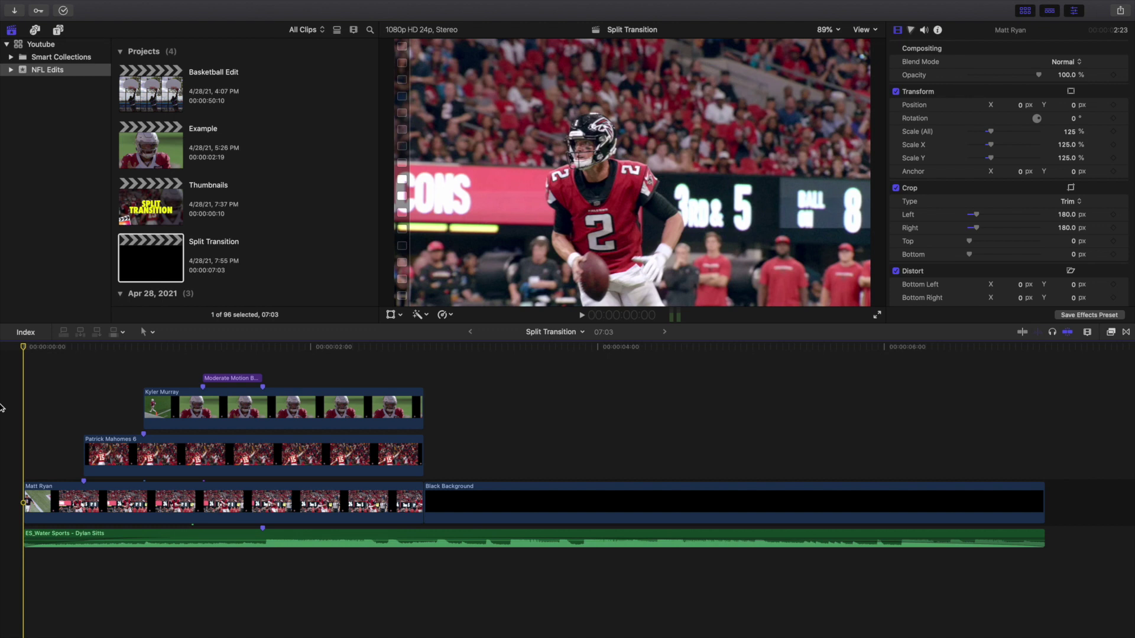
# Play the finished Split Transition timeline repeatedly from the start to review the three-way split effect.
pyautogui.press('space')
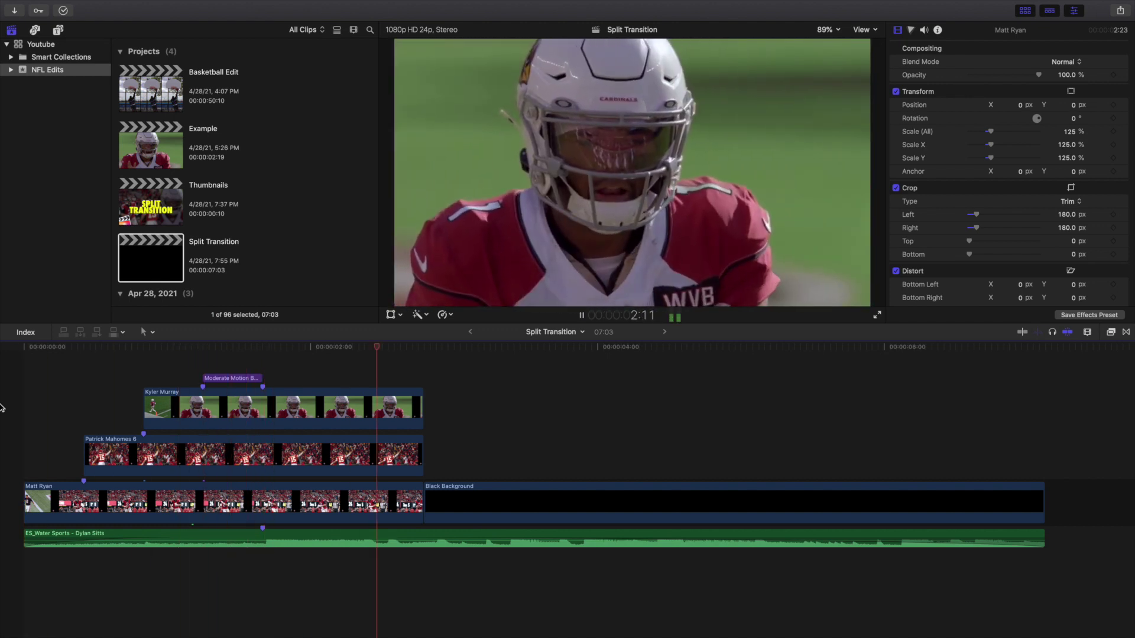
pyautogui.press('Home')
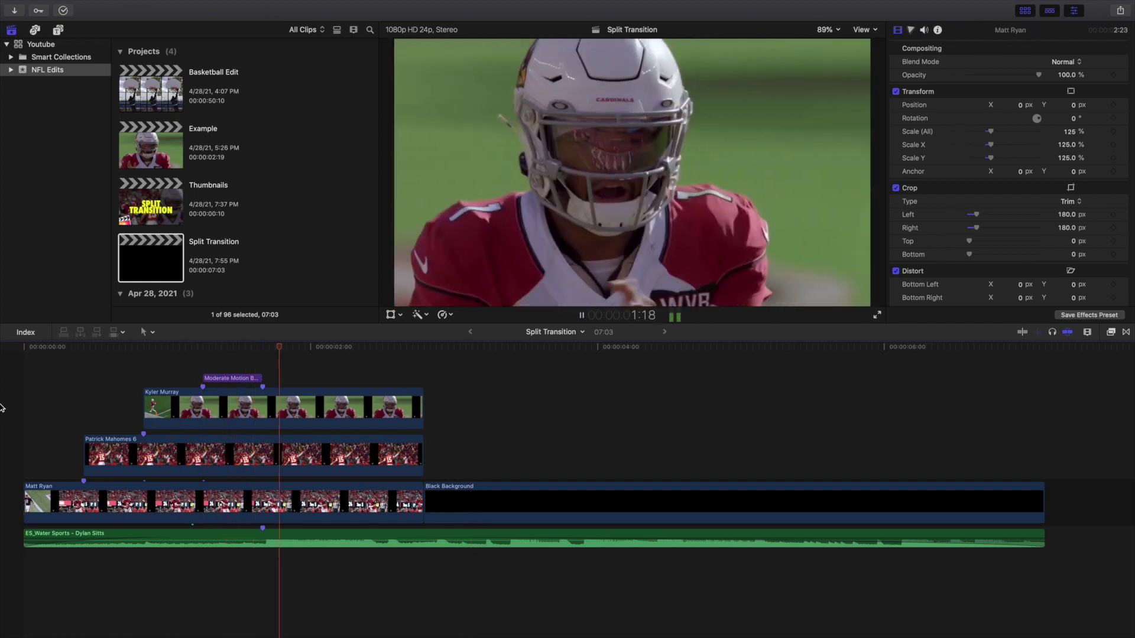
pyautogui.press('space')
pyautogui.press('Home')
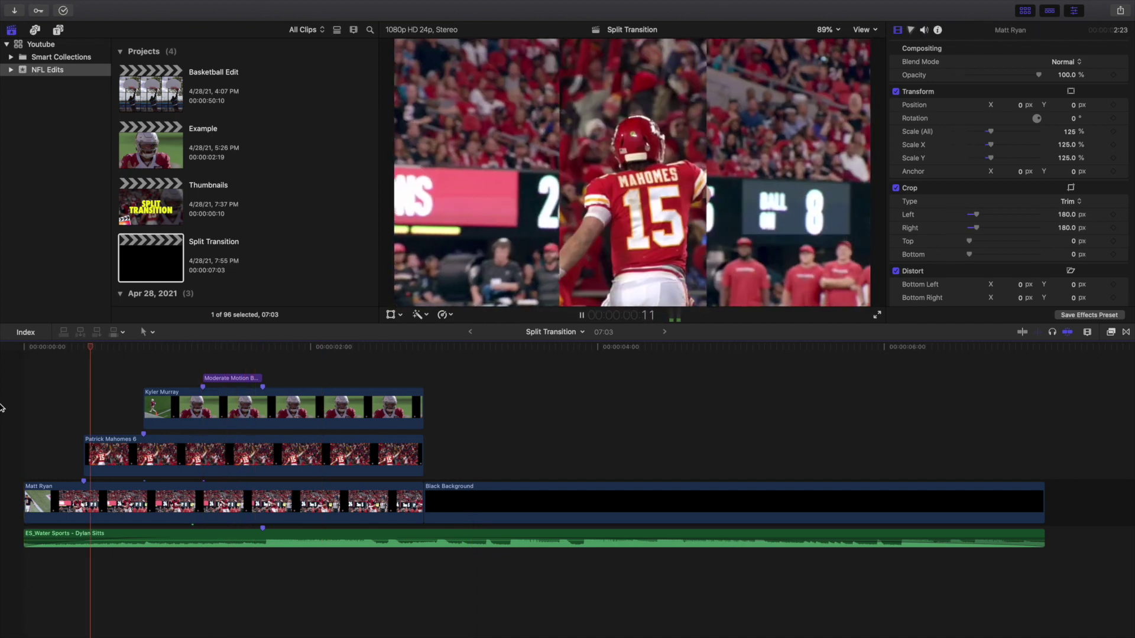
pyautogui.press('space')
pyautogui.press('Home')
pyautogui.press('space')
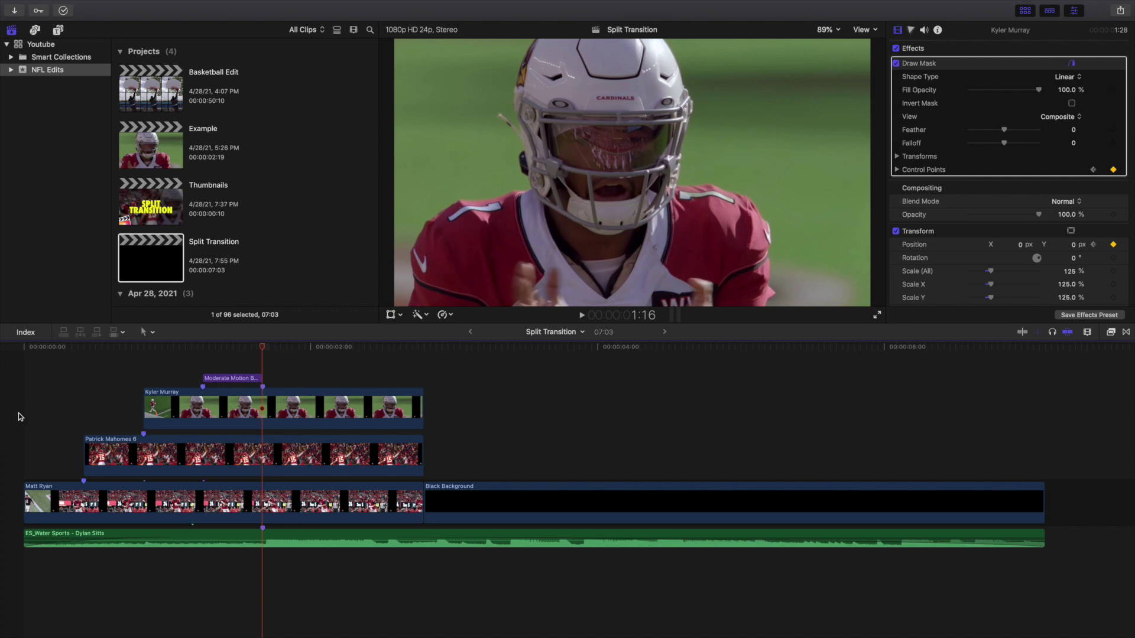
# Open the Example project and play its timeline from the start.
pyautogui.doubleClick(152, 148)
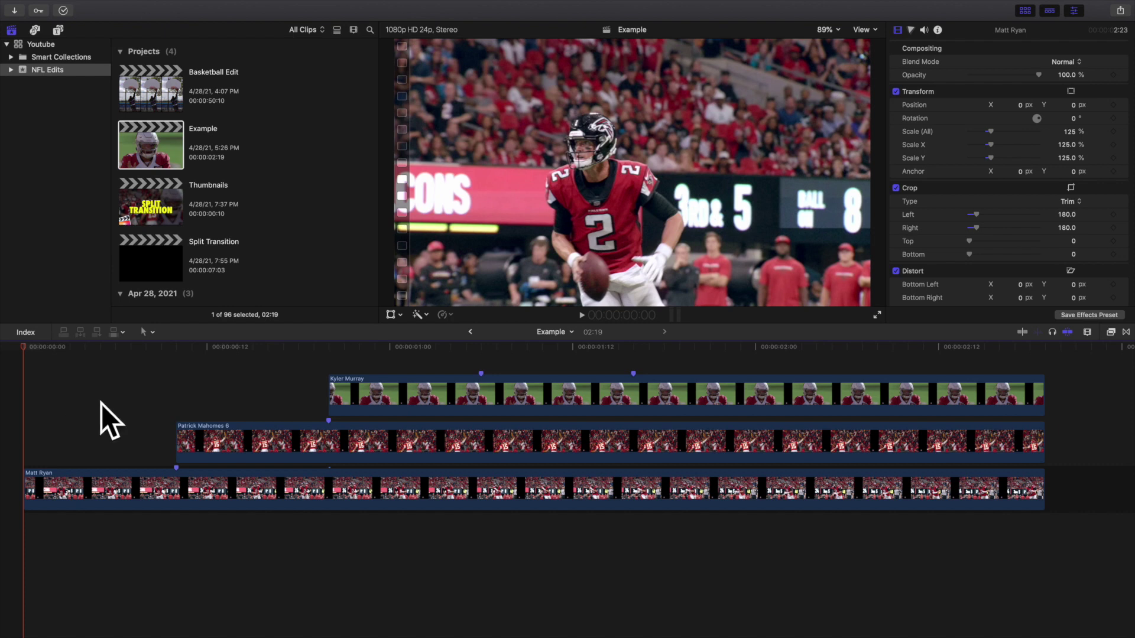
pyautogui.click(21, 406)
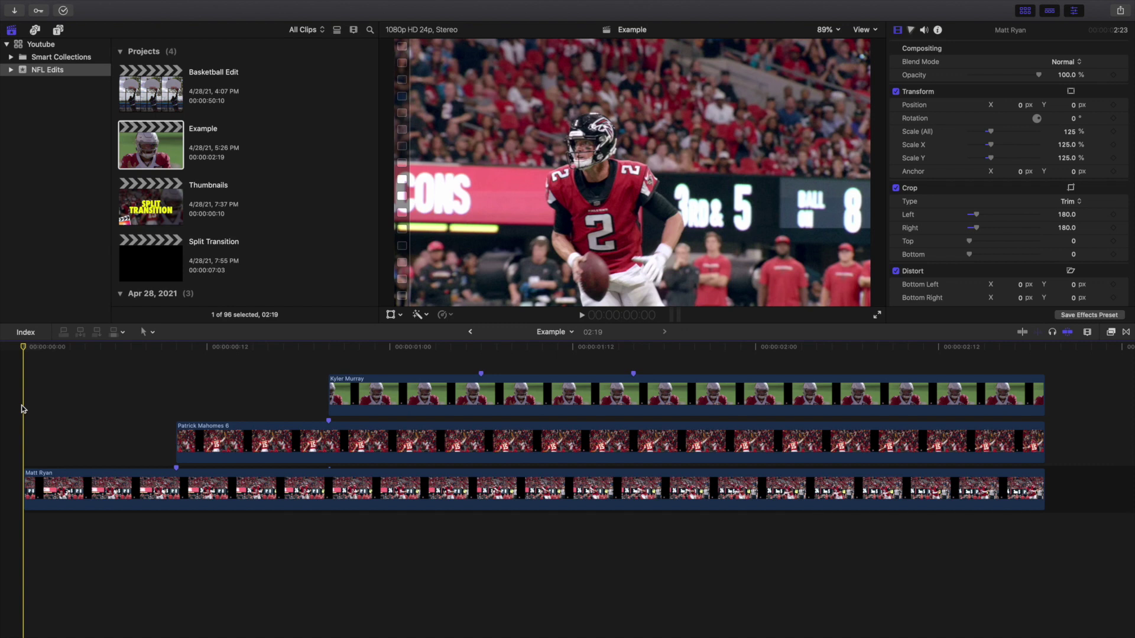
pyautogui.press('space')
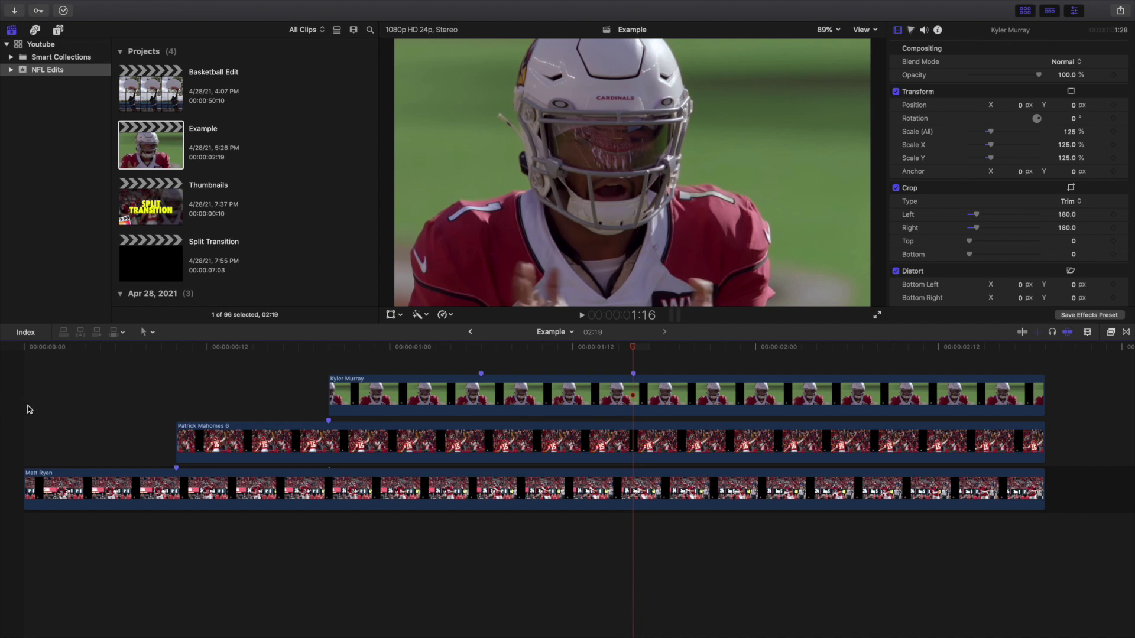
# Zoom the viewer to 50% and add the Draw Mask effect to the Patrick Mahomes 6 clip at its first frame.
pyautogui.click(178, 381)
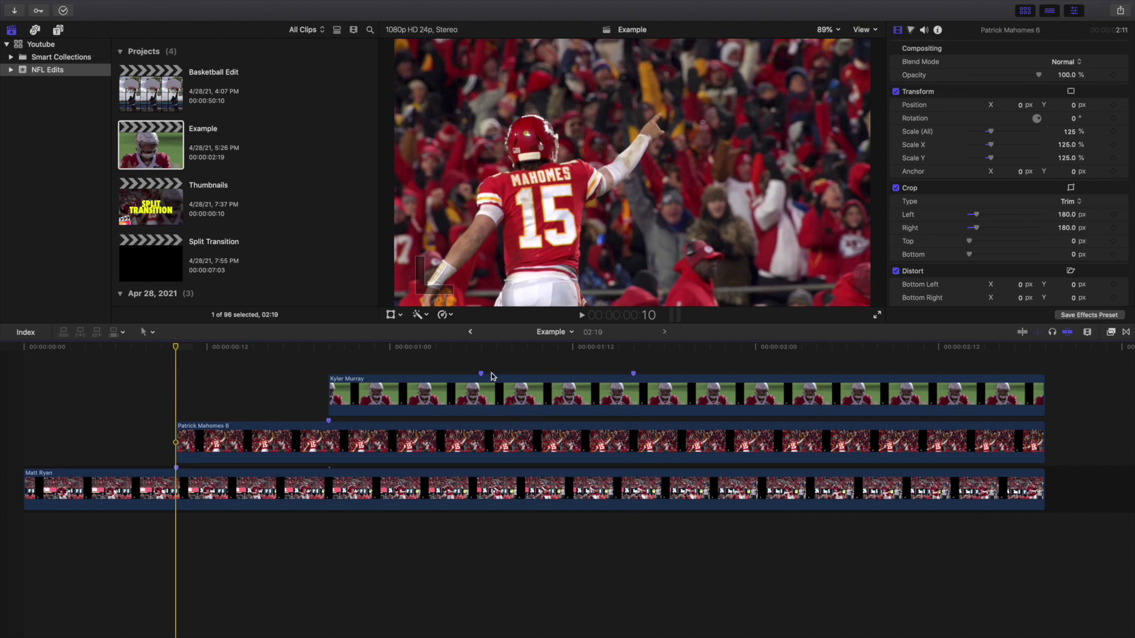
pyautogui.click(225, 446)
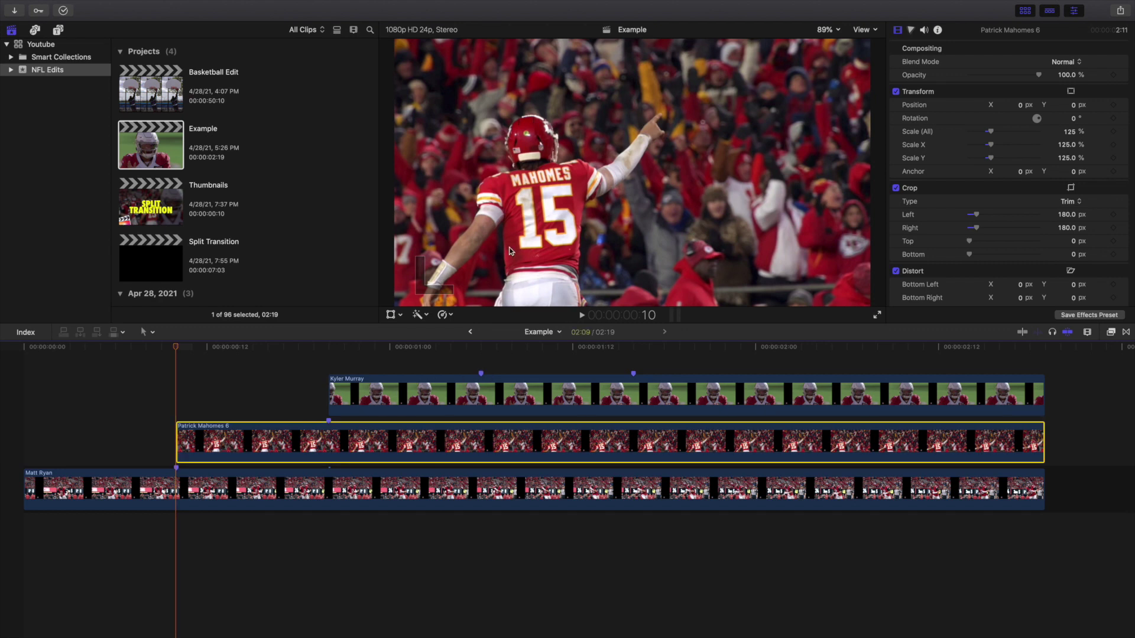
pyautogui.click(823, 33)
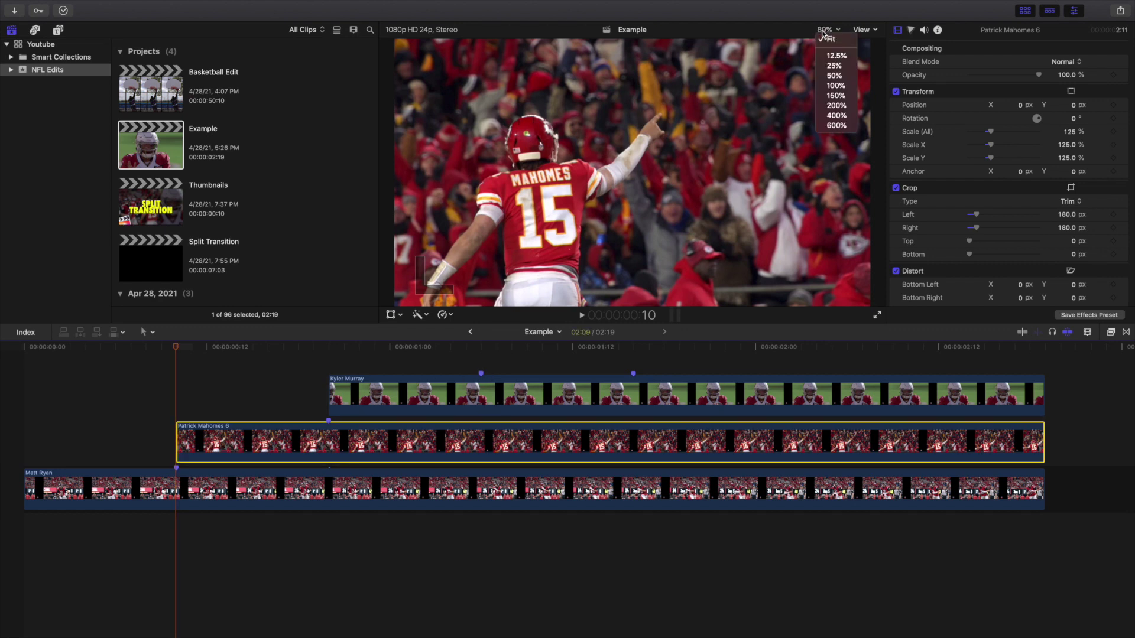
pyautogui.click(833, 75)
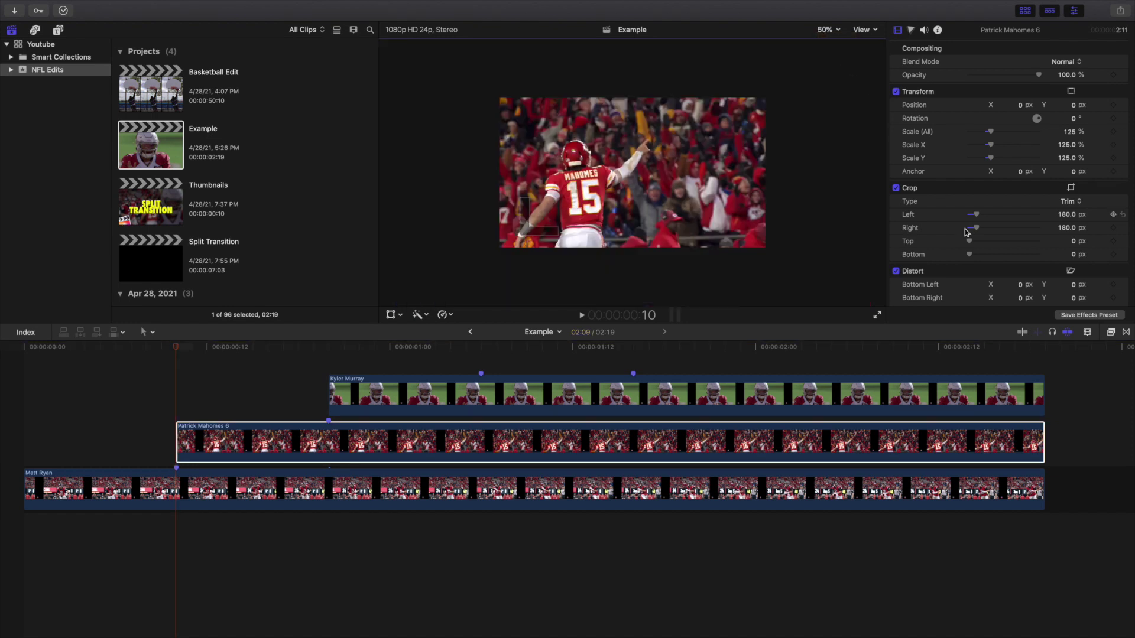
pyautogui.click(1110, 333)
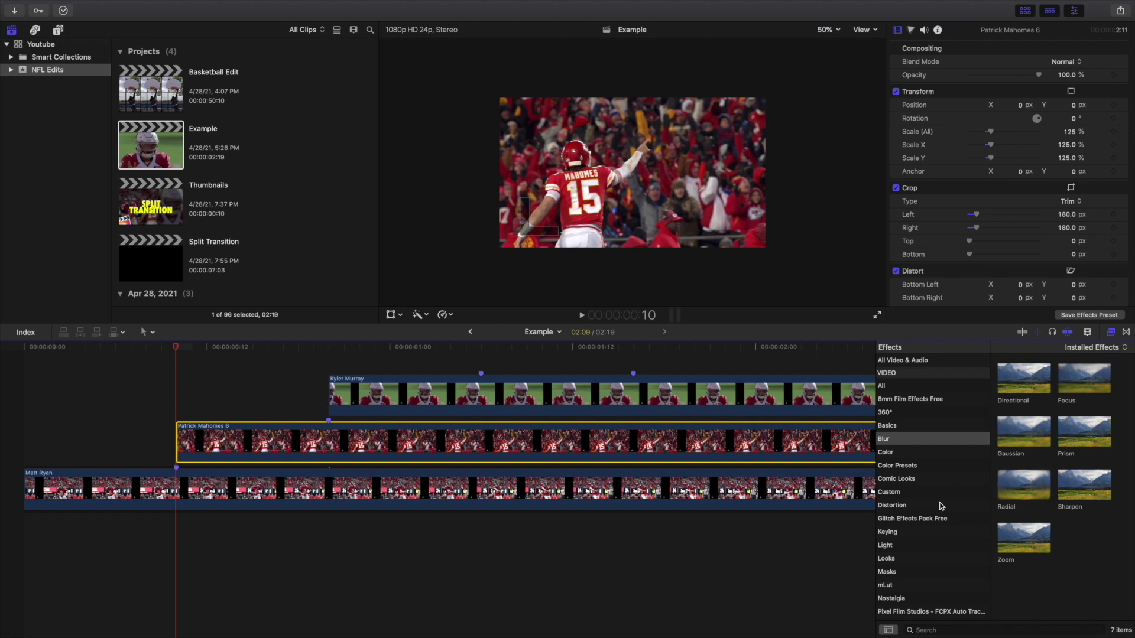
pyautogui.click(889, 574)
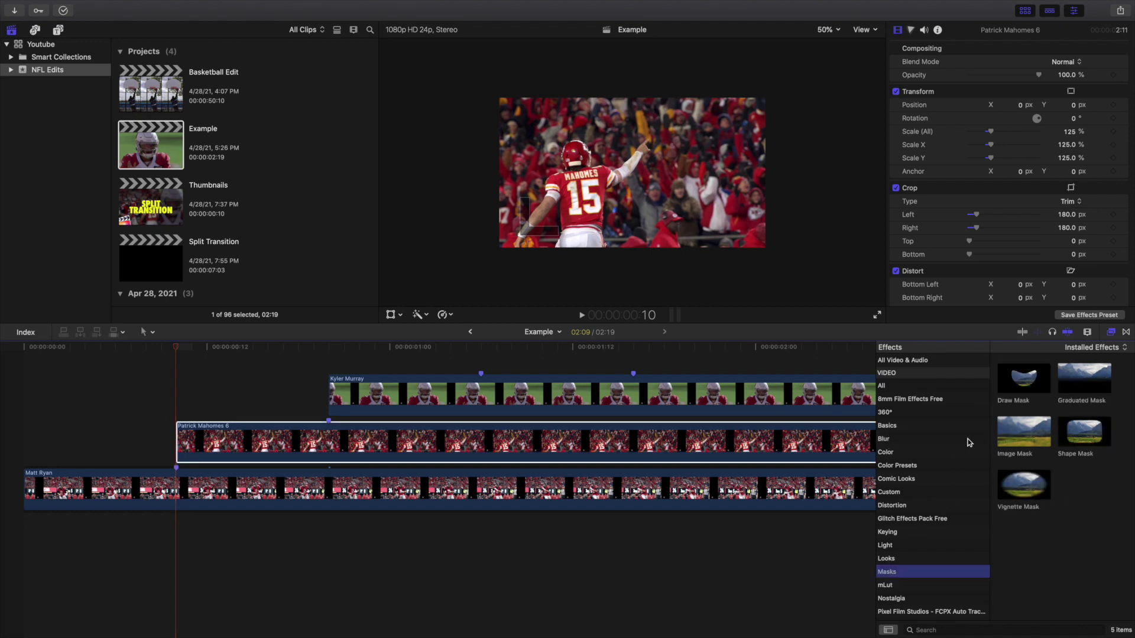
pyautogui.moveTo(1024, 378)
pyautogui.mouseDown()
pyautogui.moveTo(449, 409)
pyautogui.moveTo(257, 438)
pyautogui.mouseUp()
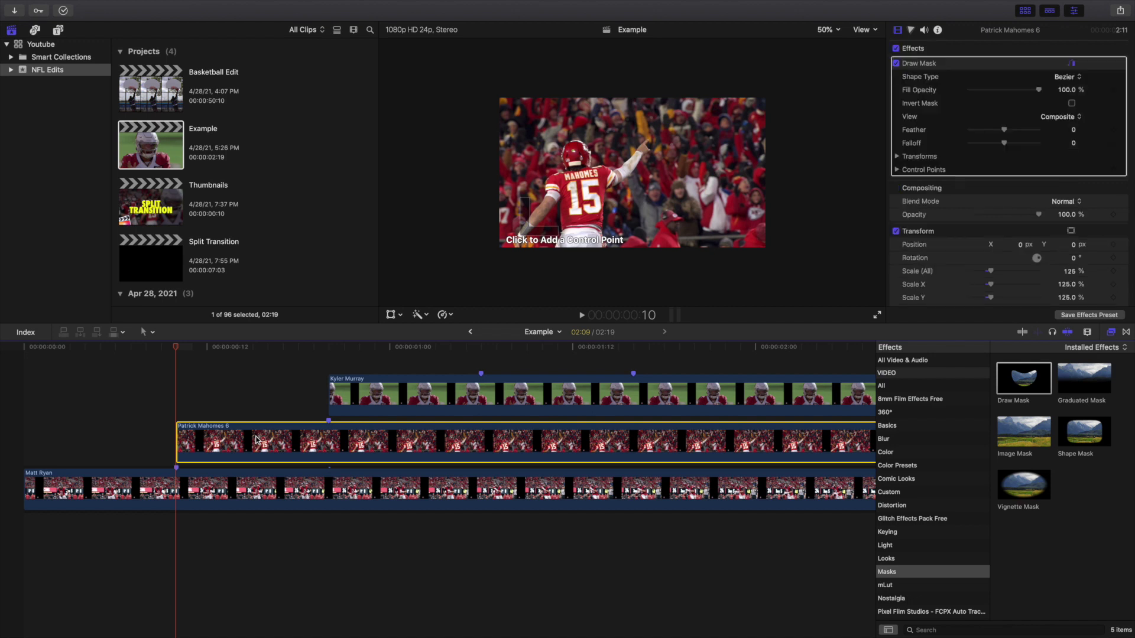
# Draw a closed four-point vertical mask around the number 15 player, extending it above and below the frame.
pyautogui.click(615, 80)
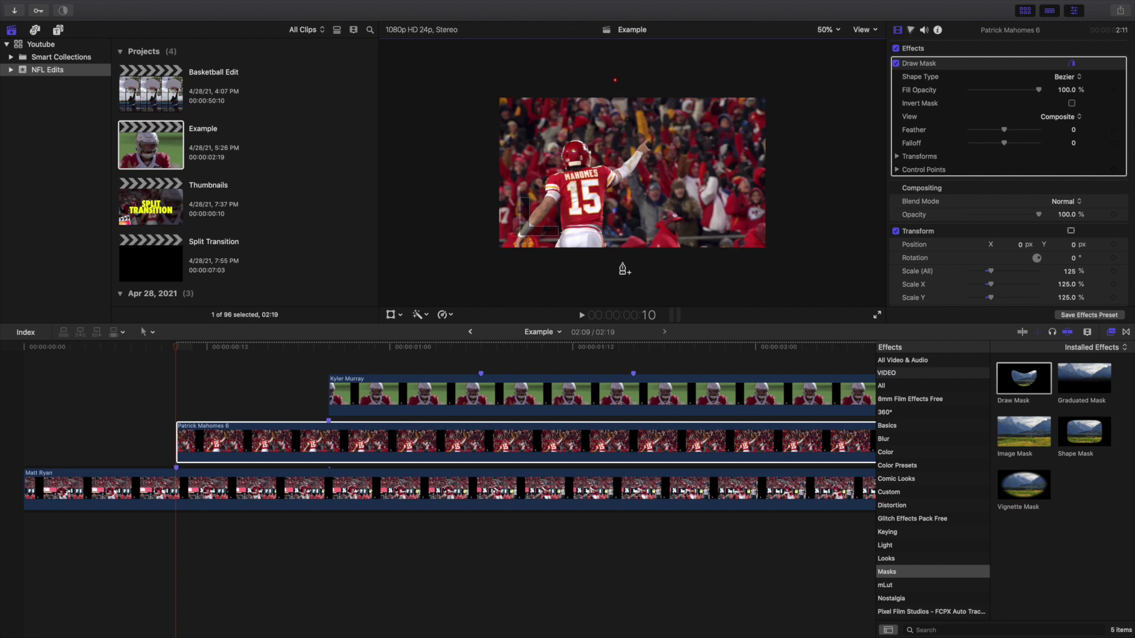
pyautogui.click(615, 263)
pyautogui.click(533, 264)
pyautogui.click(615, 81)
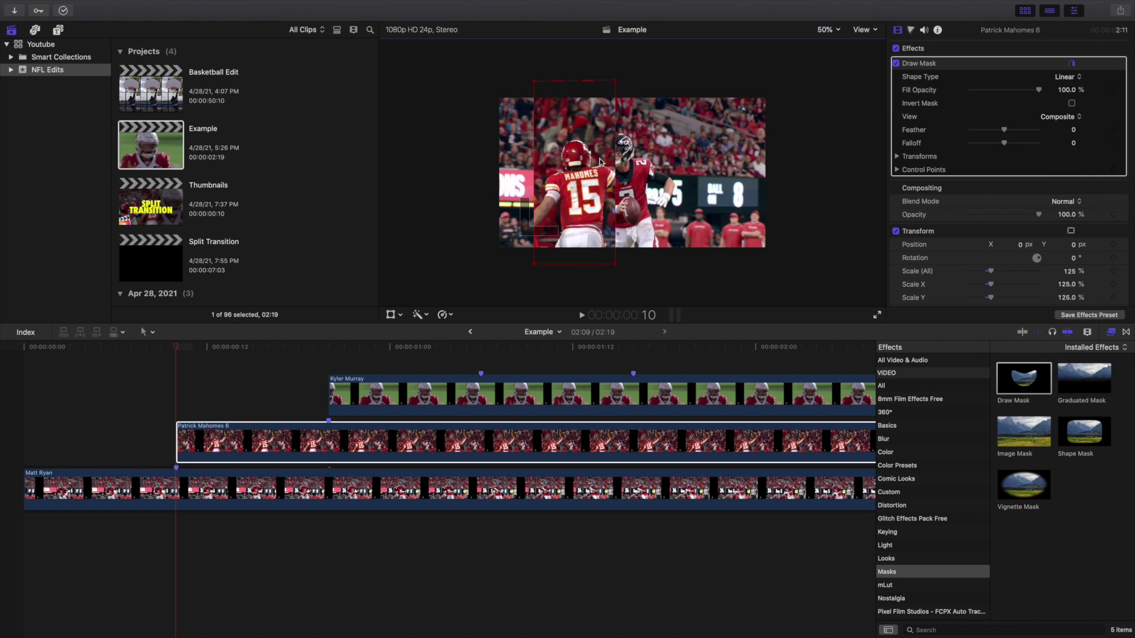
# Fit the viewer, show the horizon overlay, and centre the masked Patrick Mahomes 6 clip with an X position of 428 px.
pyautogui.click(829, 29)
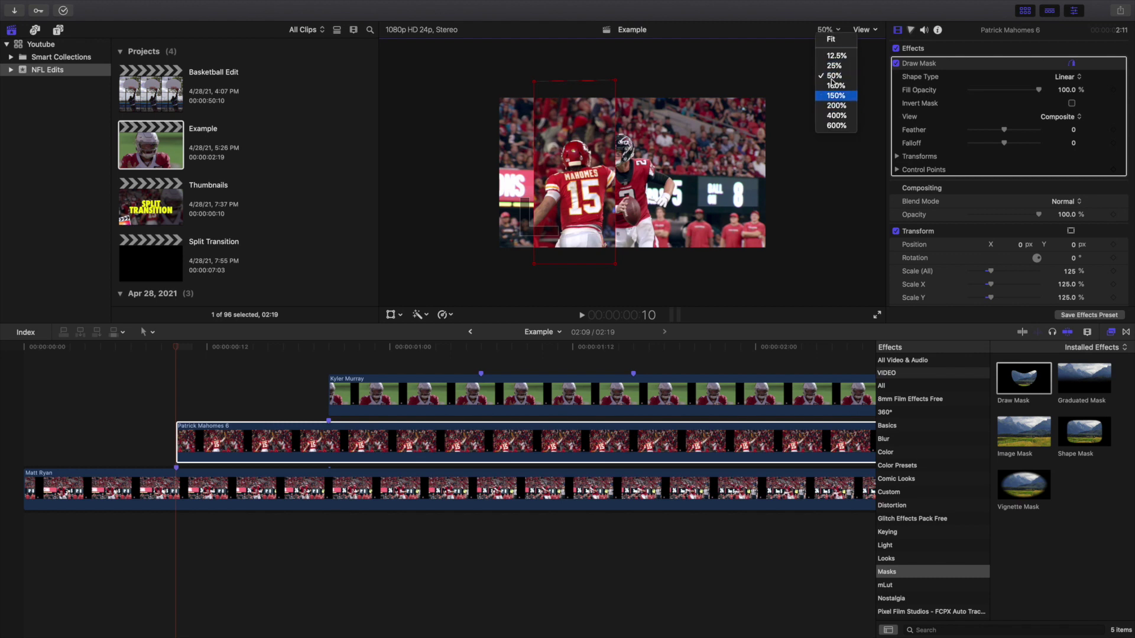
pyautogui.click(830, 39)
pyautogui.click(863, 29)
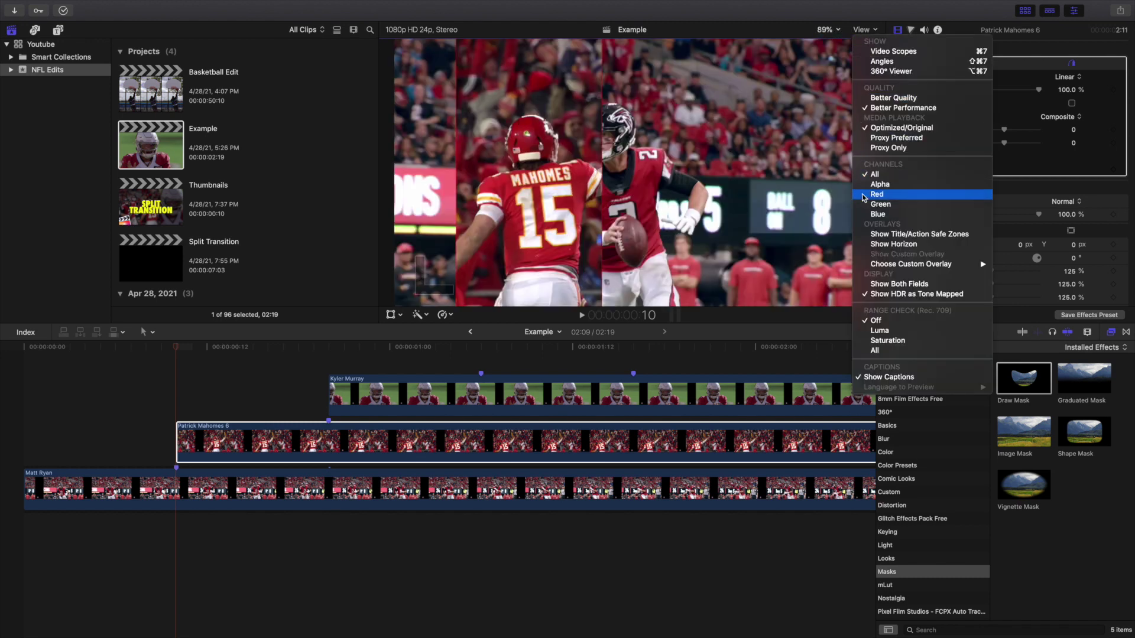
pyautogui.click(878, 245)
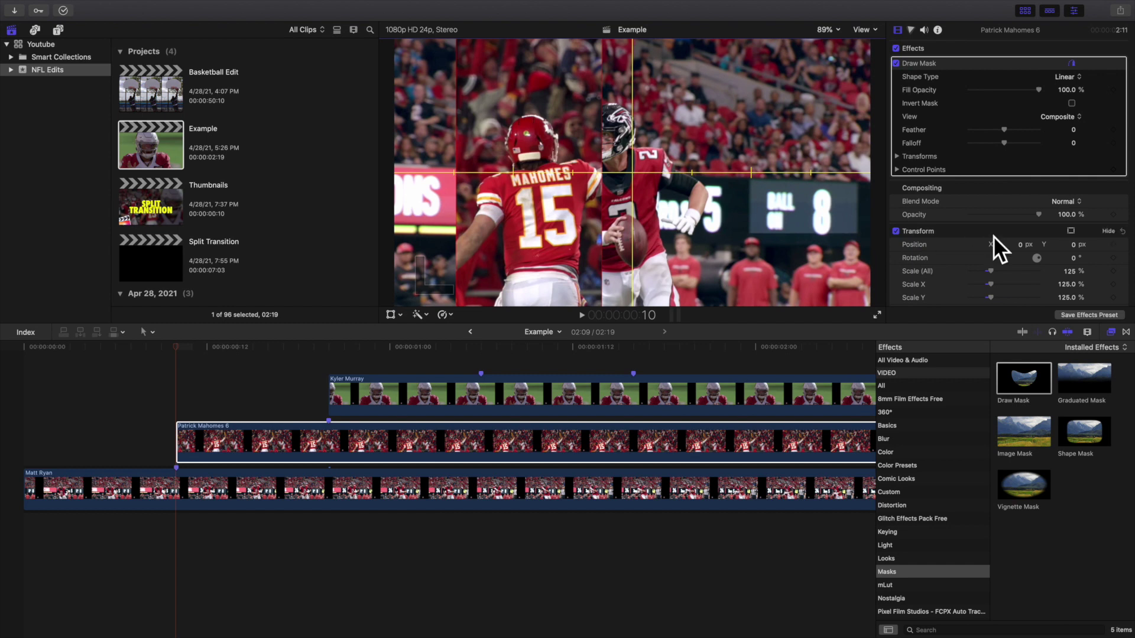
pyautogui.moveTo(1019, 244); pyautogui.dragTo(1019, 206)
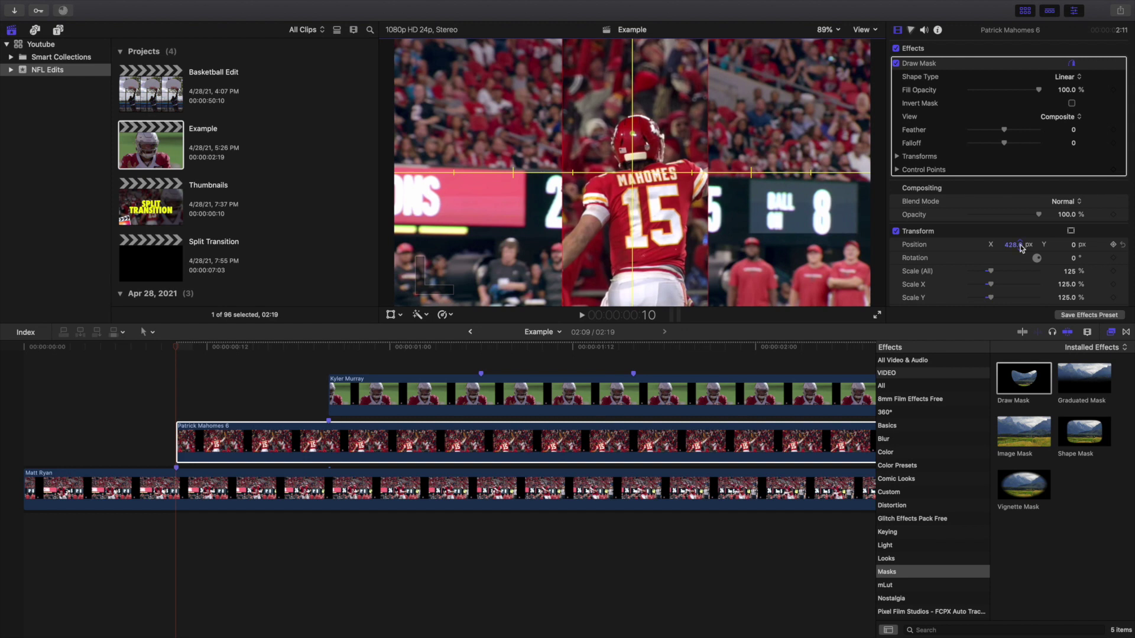
# Set the viewer zoom to 50% and hide the horizon overlay.
pyautogui.click(828, 29)
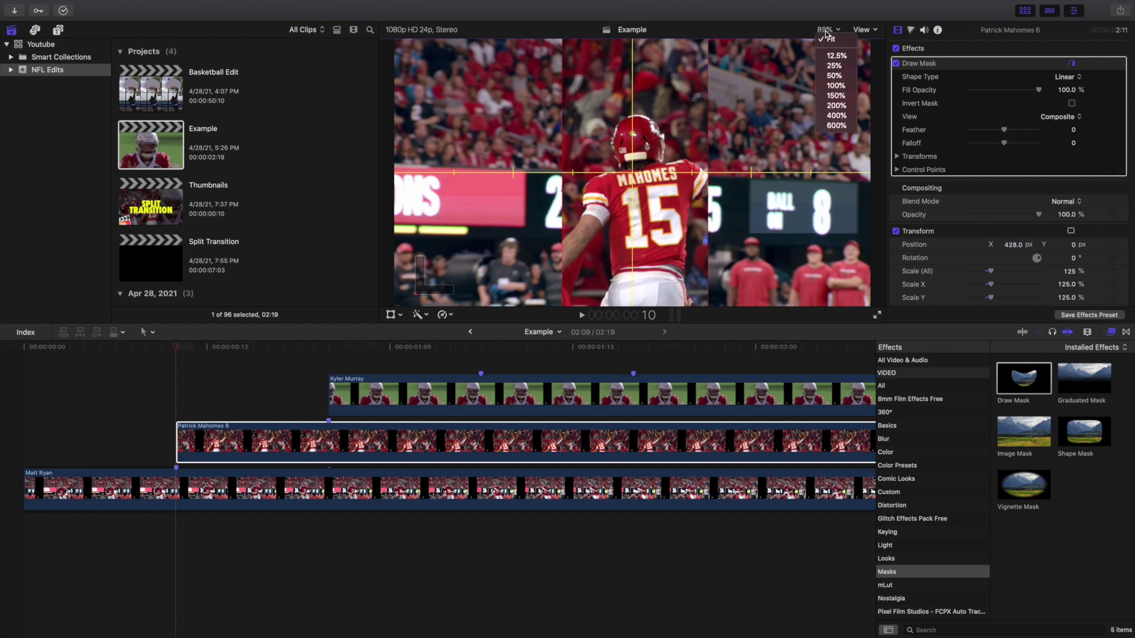
pyautogui.click(833, 76)
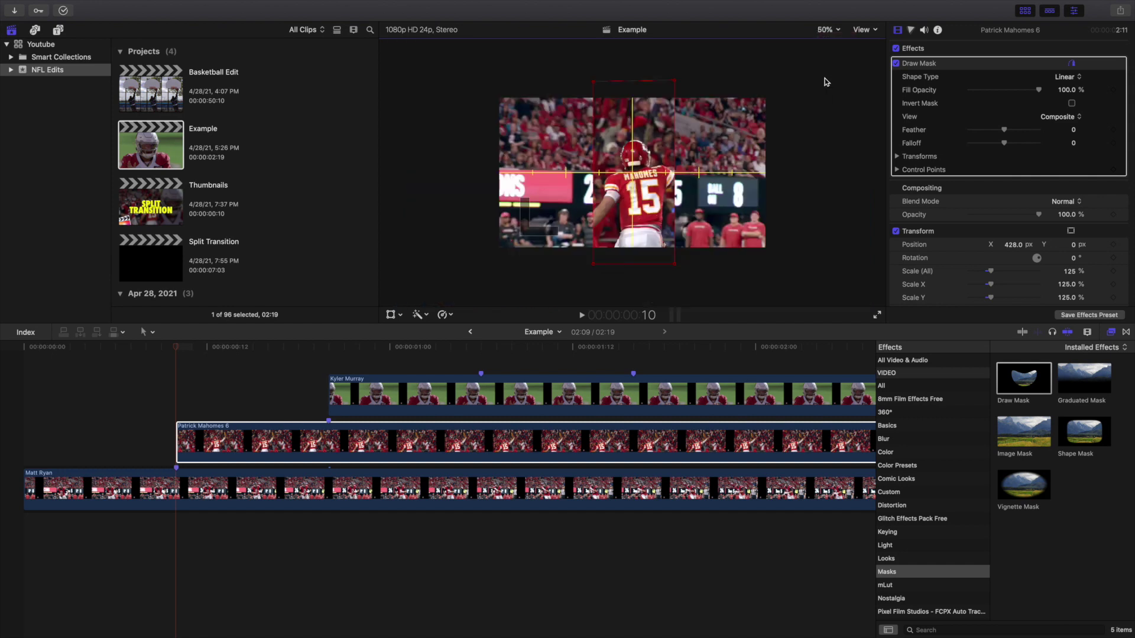
pyautogui.click(860, 31)
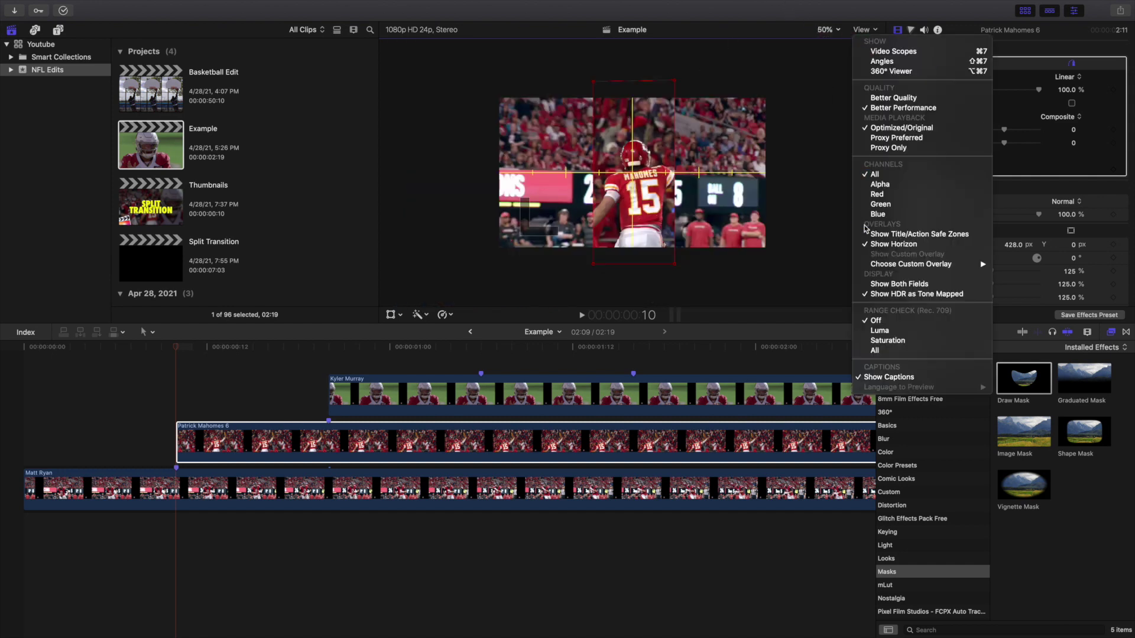
pyautogui.click(870, 244)
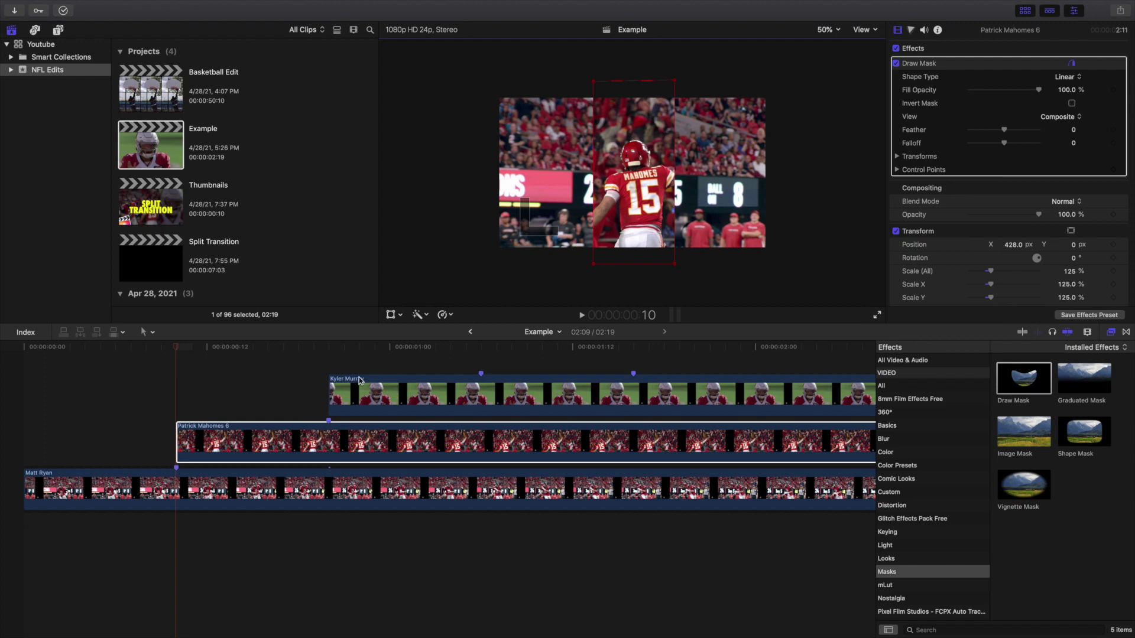
# Add the Draw Mask effect to the Kyler Murray clip at its first frame.
pyautogui.click(329, 361)
pyautogui.click(346, 386)
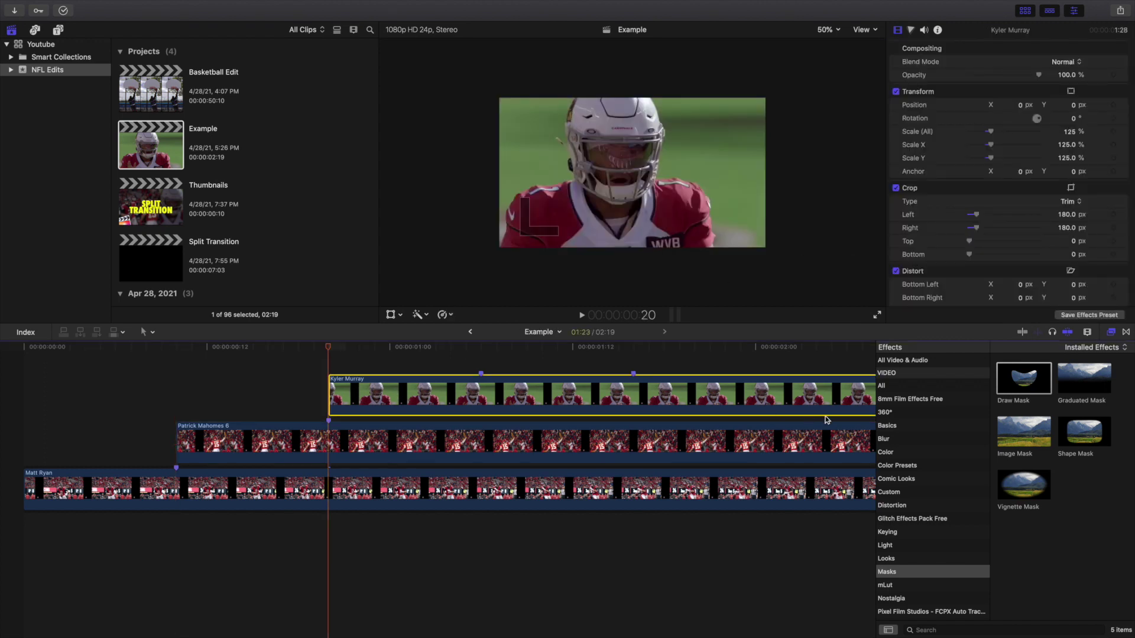
pyautogui.moveTo(1024, 380); pyautogui.dragTo(452, 391)
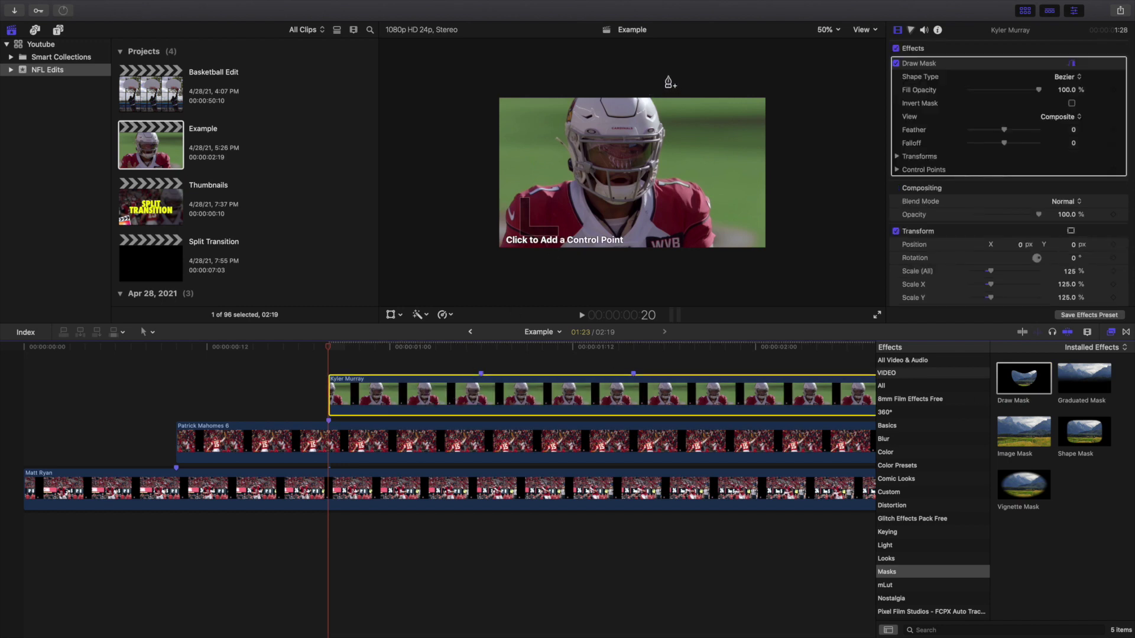
# Draw a closed four-point vertical mask around the white-helmeted player, extending it above and below the frame.
pyautogui.click(667, 74)
pyautogui.click(668, 262)
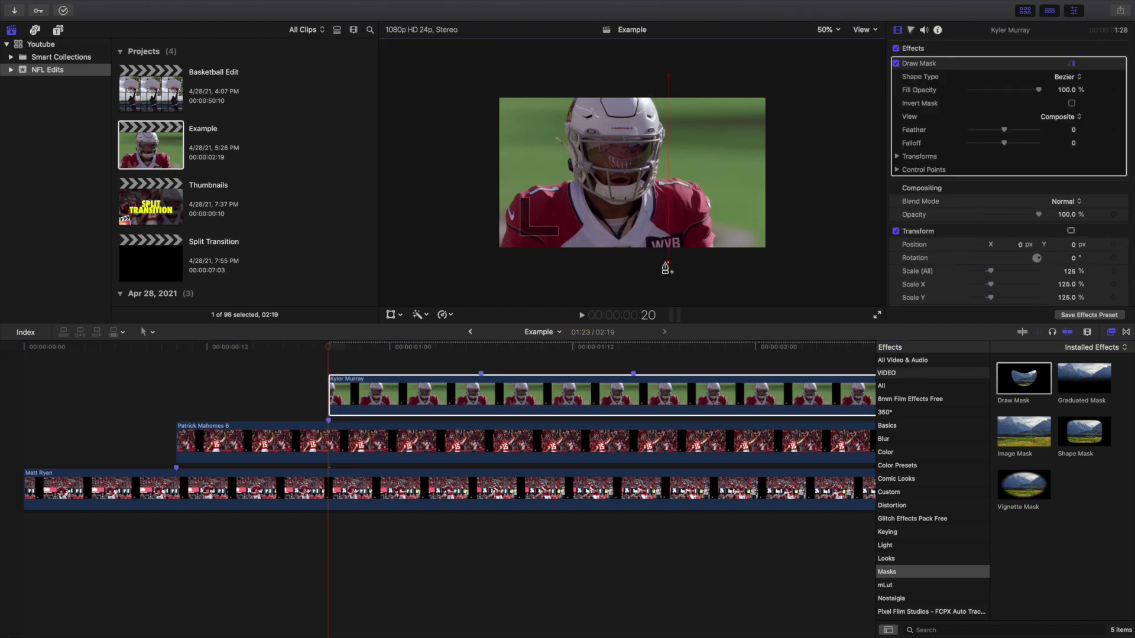
pyautogui.click(557, 261)
pyautogui.click(556, 76)
pyautogui.click(668, 76)
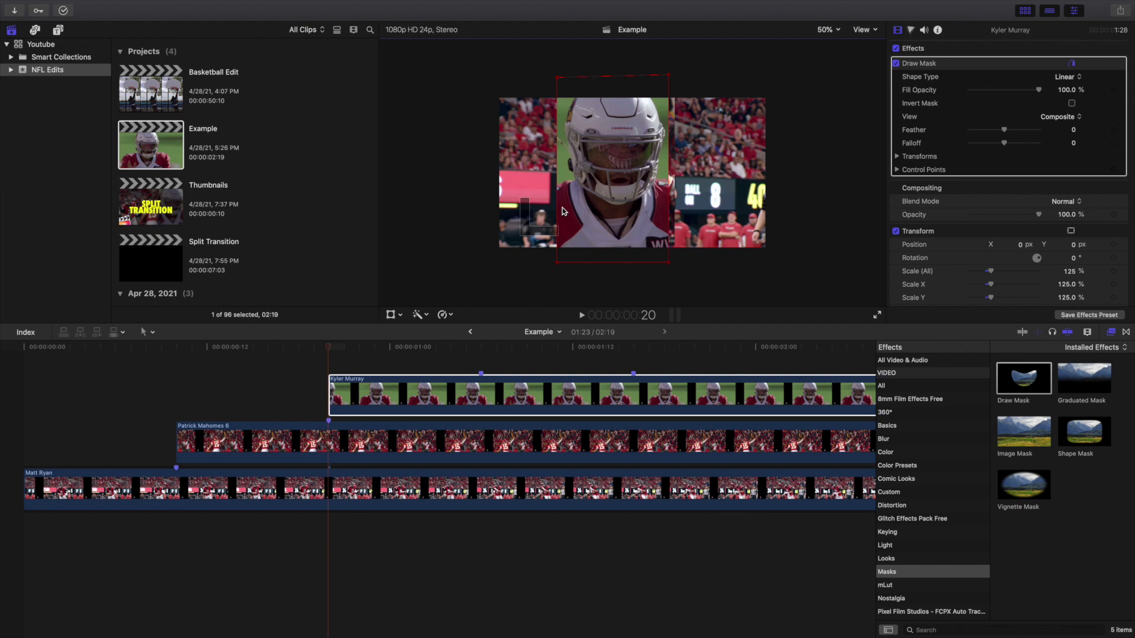
# Fit the viewer and set the Kyler Murray clip's X position to 850 px, beside the middle panel.
pyautogui.click(825, 30)
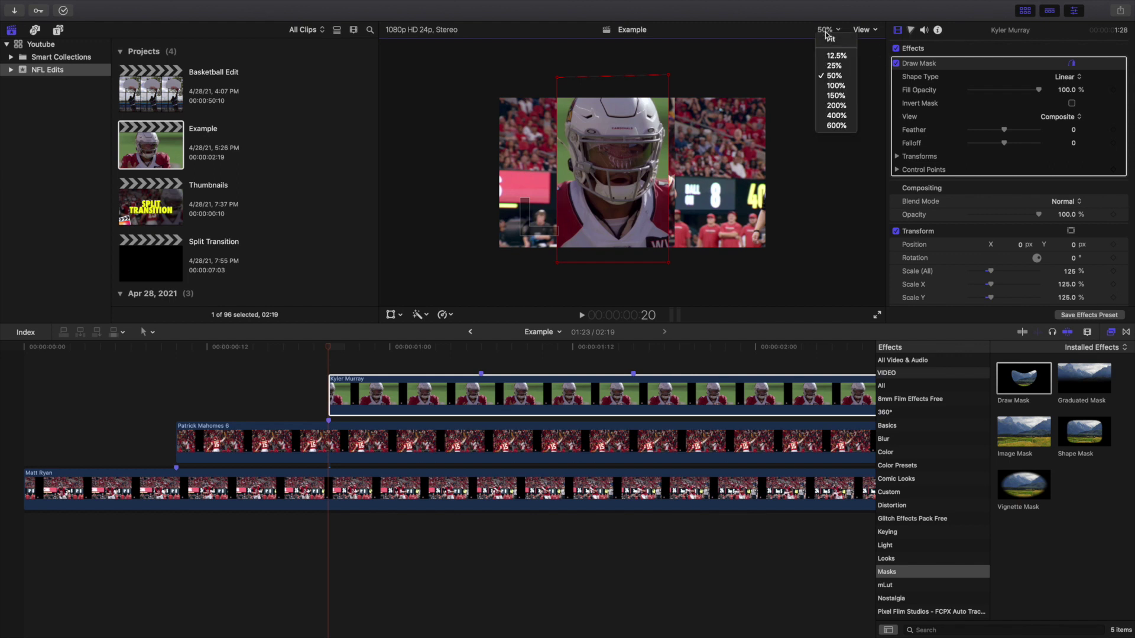
pyautogui.click(830, 39)
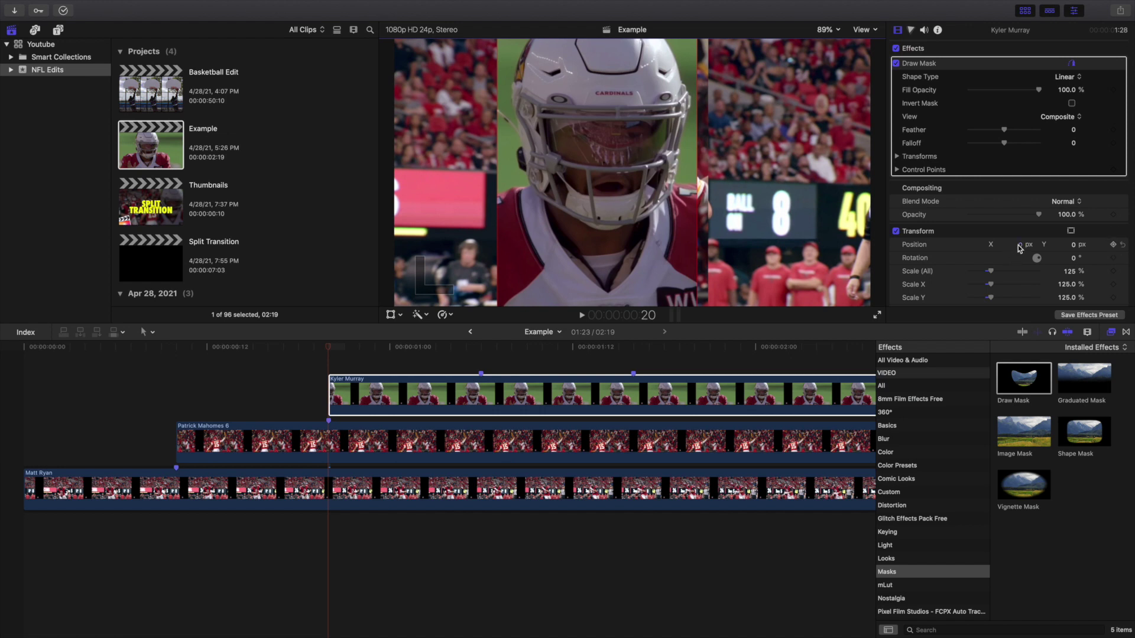
pyautogui.moveTo(1019, 247); pyautogui.dragTo(1062, 247)
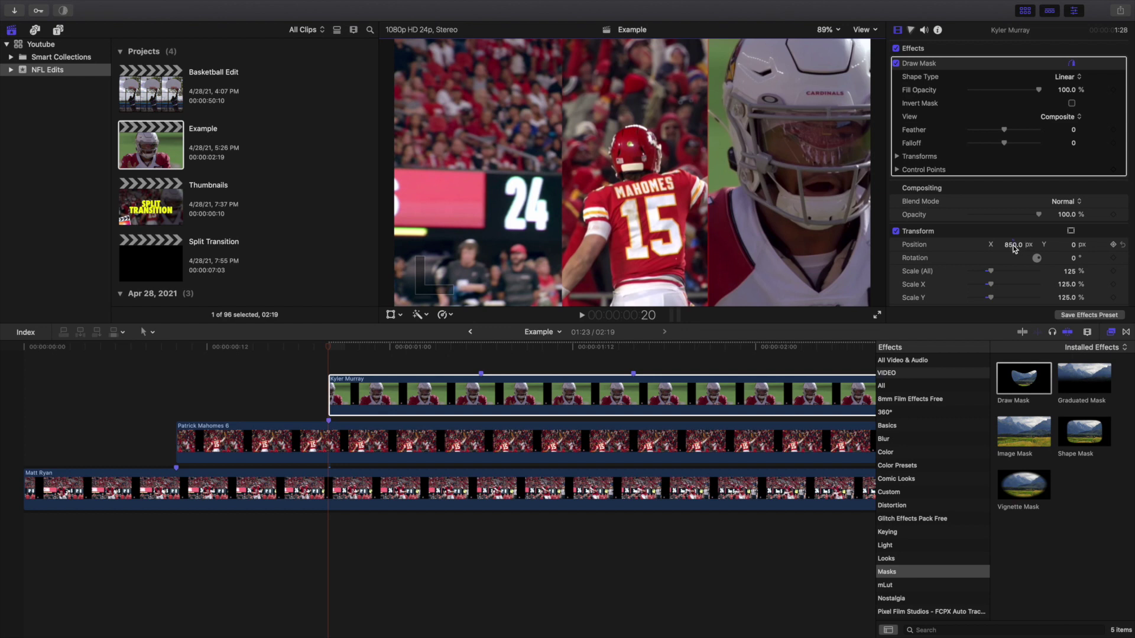
pyautogui.click(1012, 246)
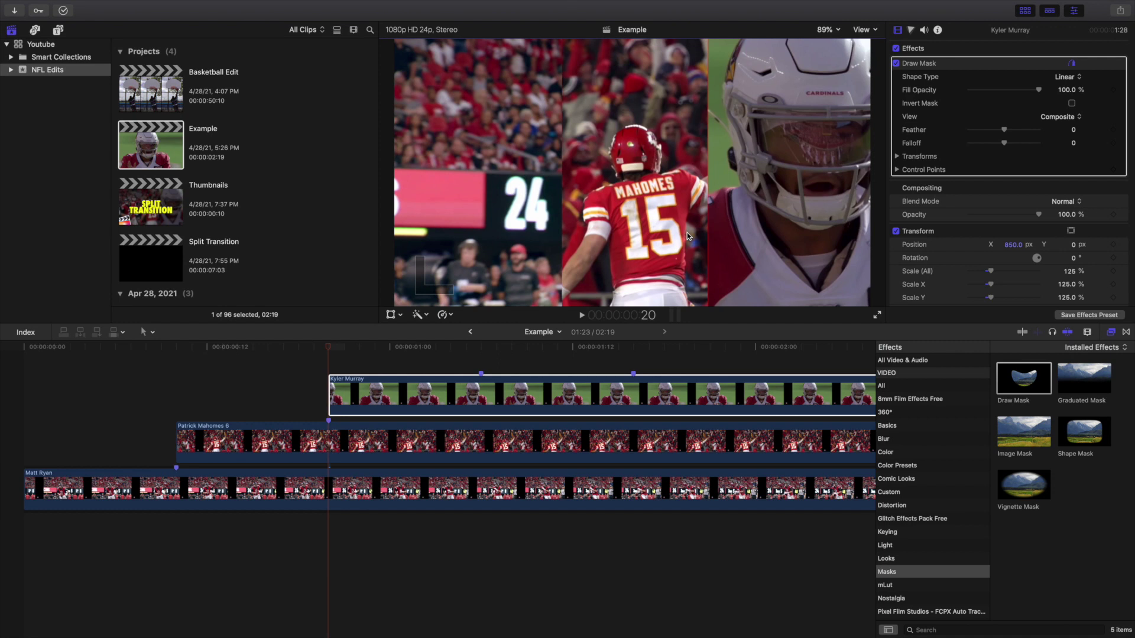
# Deselect the clip, close the Effects browser, and play the Example timeline from the start to check the split panels.
pyautogui.click(4, 425)
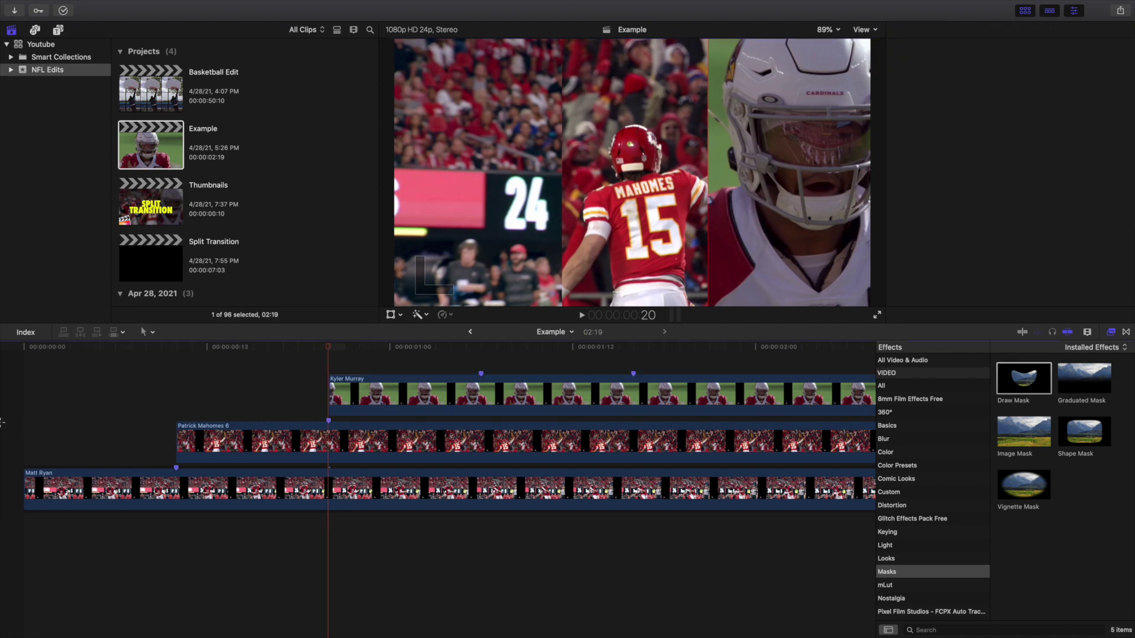
pyautogui.click(1107, 332)
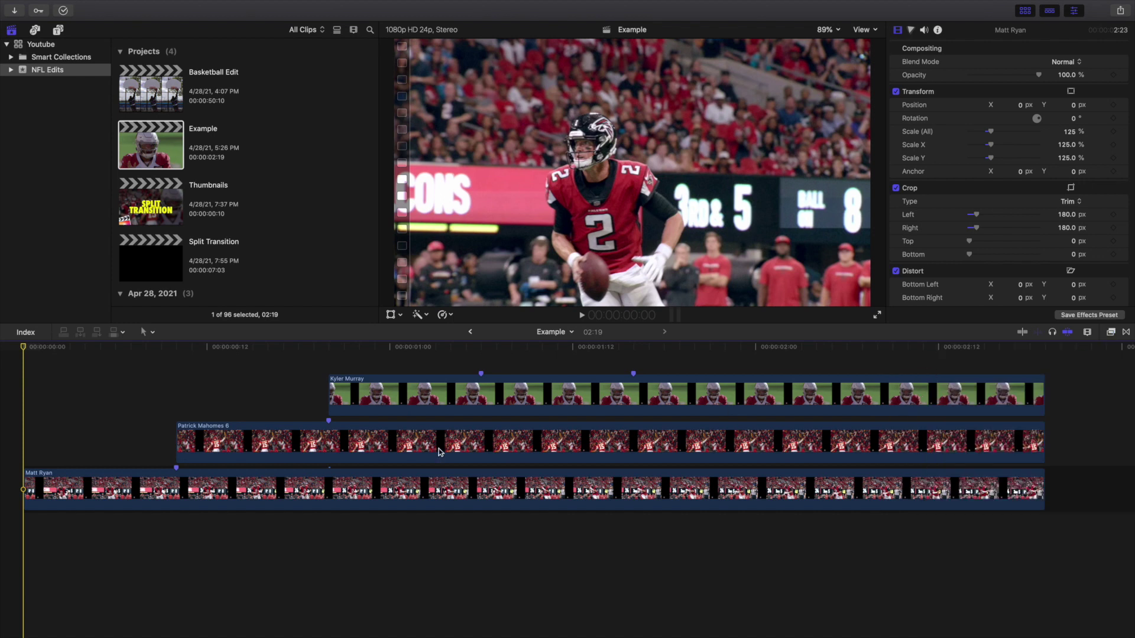
pyautogui.press('space')
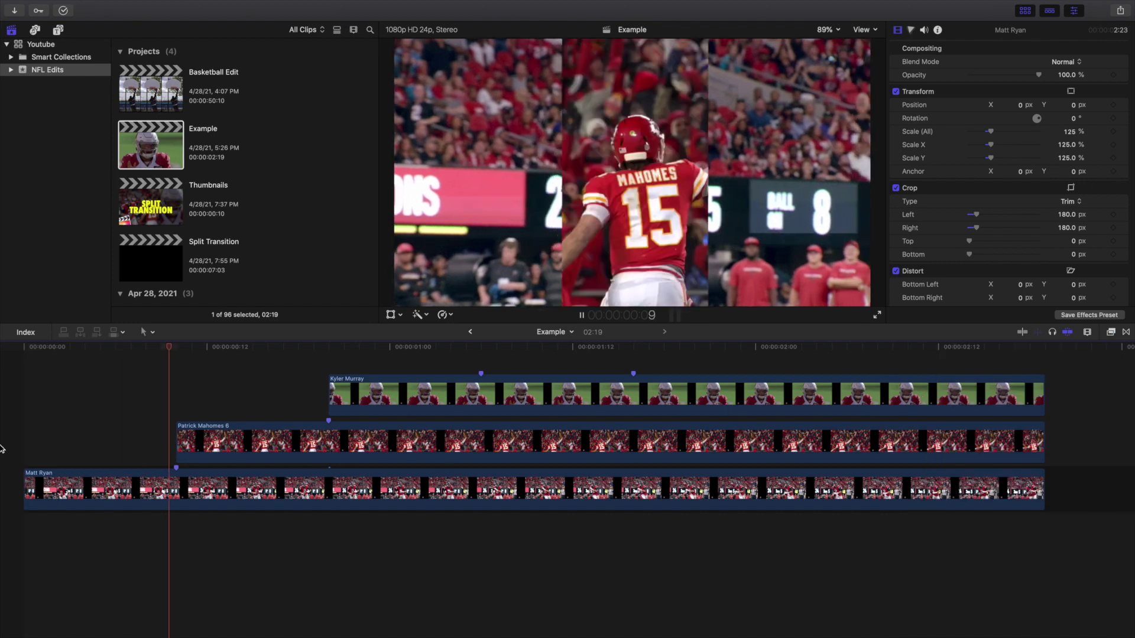
# Replay the Example timeline from the start several times to review how the three split panels appear.
pyautogui.press('space')
pyautogui.click(2, 450)
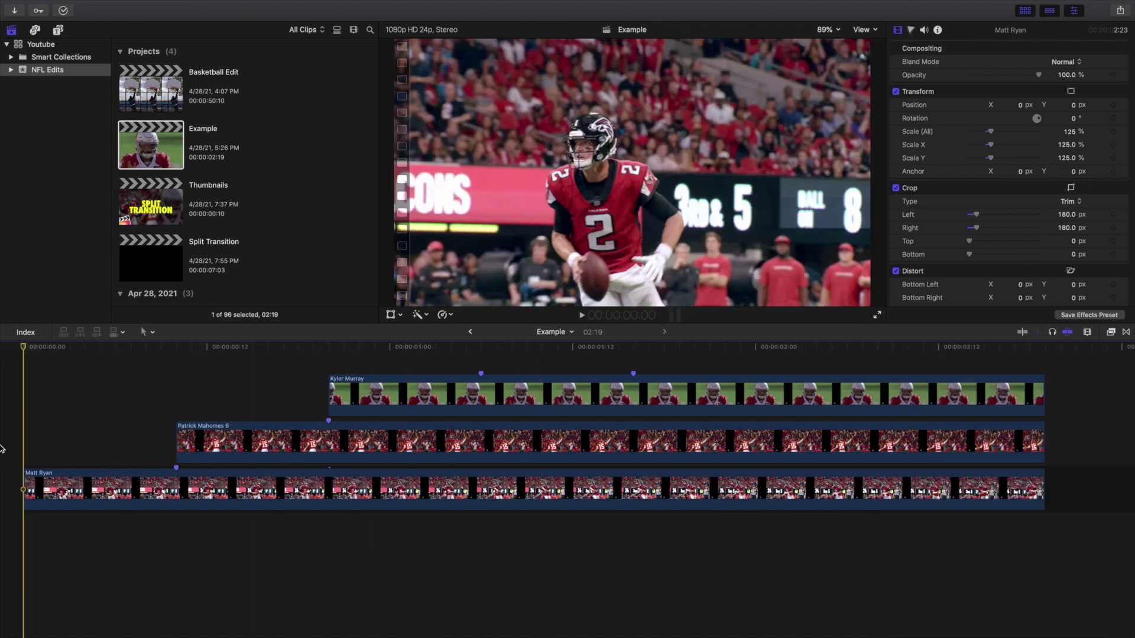
pyautogui.press('space')
pyautogui.click(1, 449)
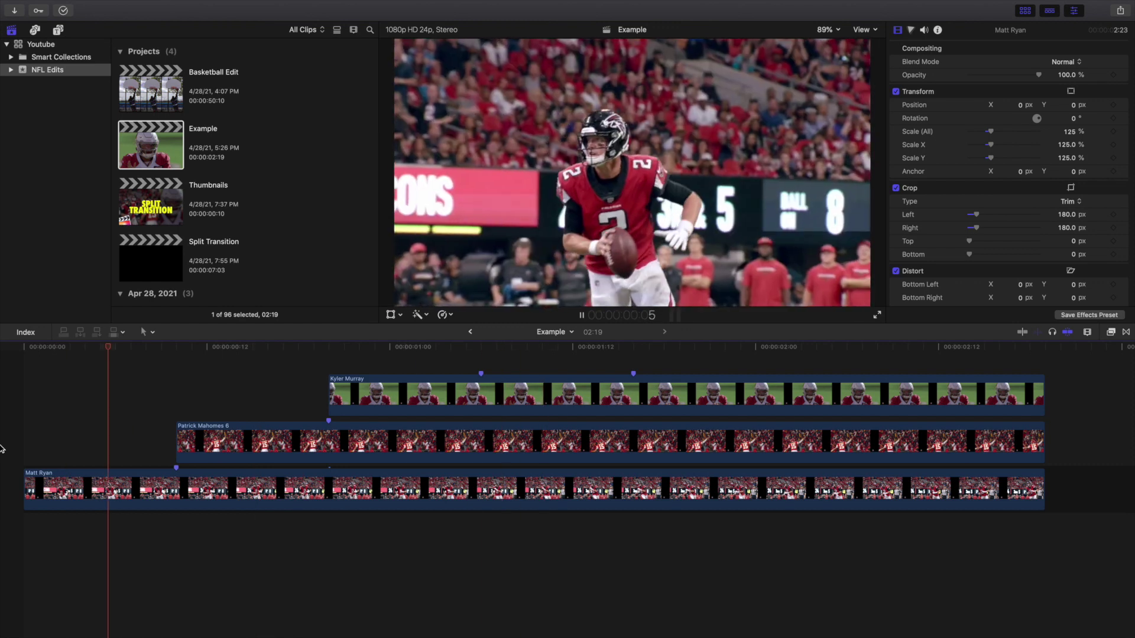
pyautogui.click(2, 450)
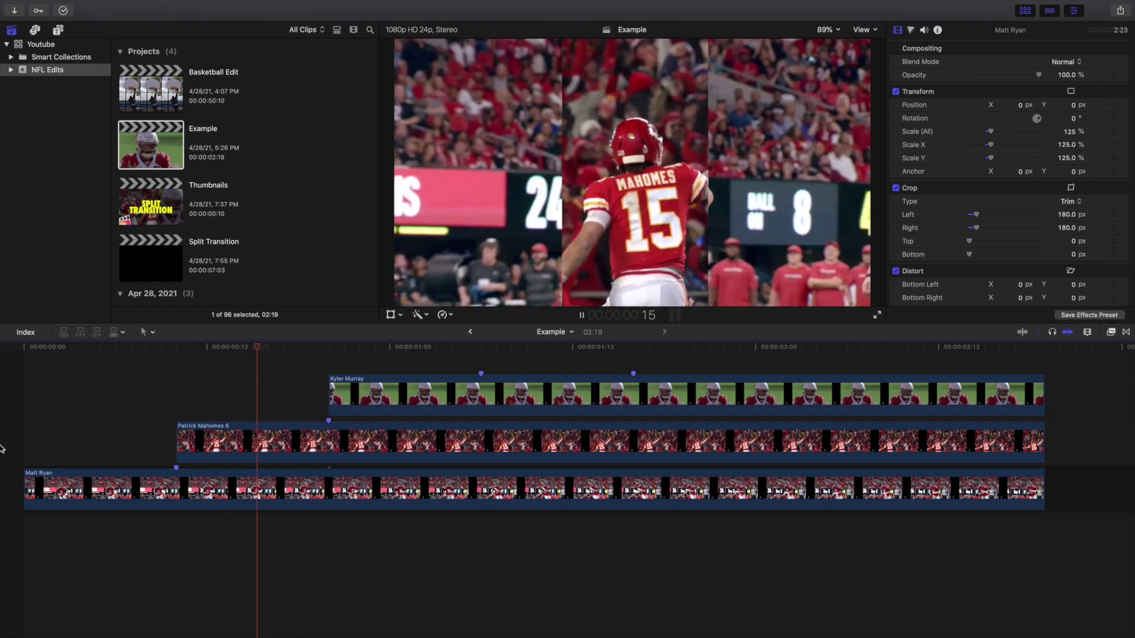
pyautogui.click(2, 450)
pyautogui.click(1, 449)
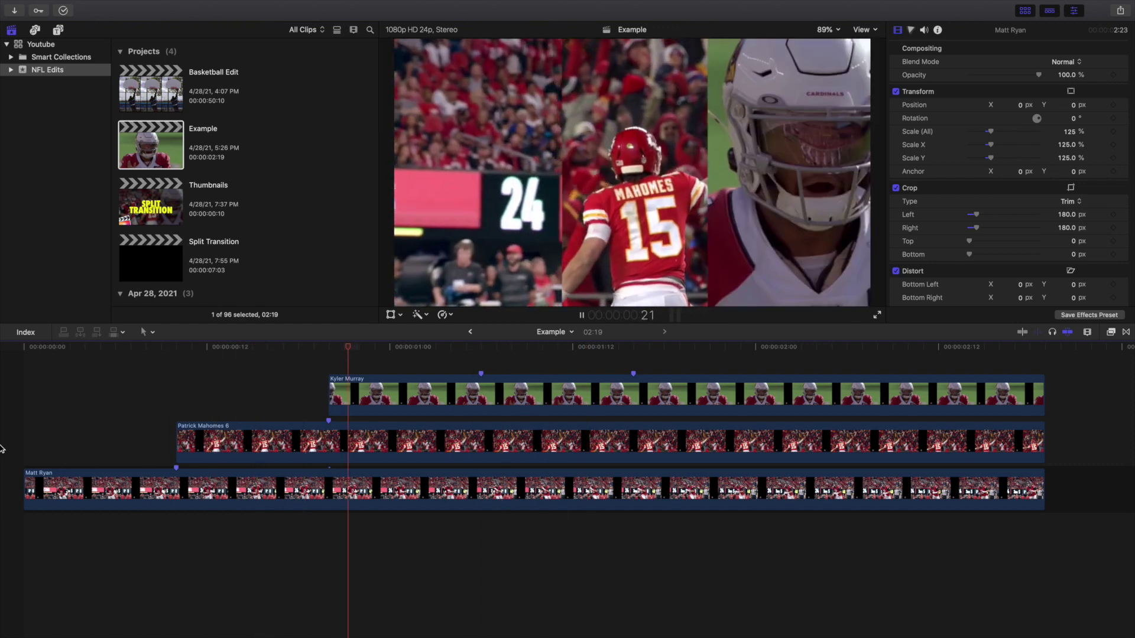
pyautogui.click(1, 449)
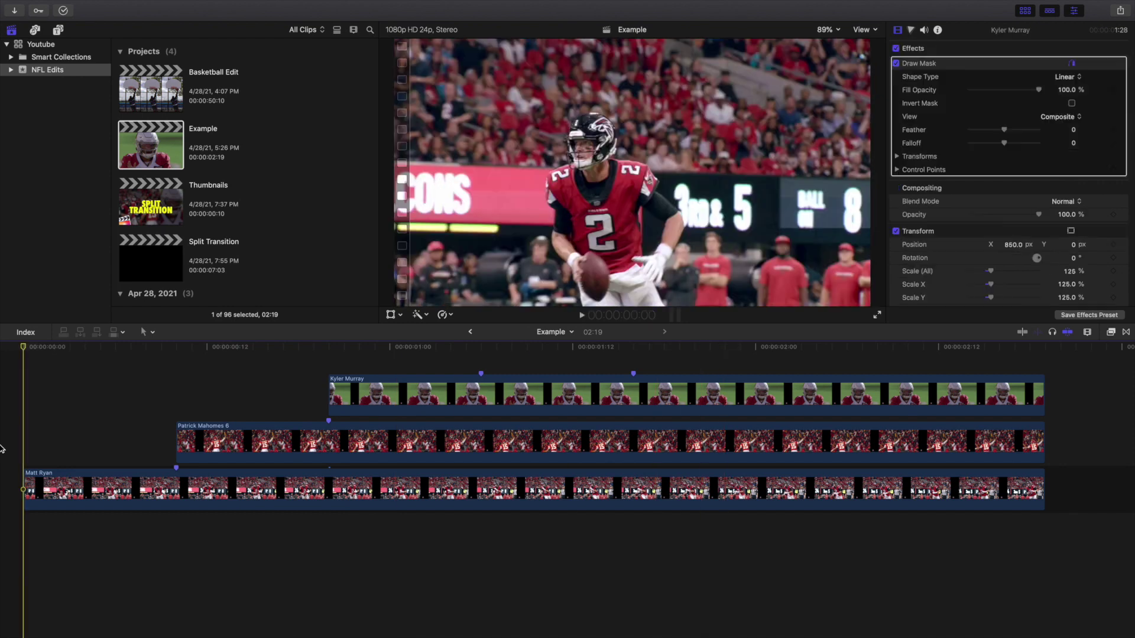
pyautogui.click(2, 449)
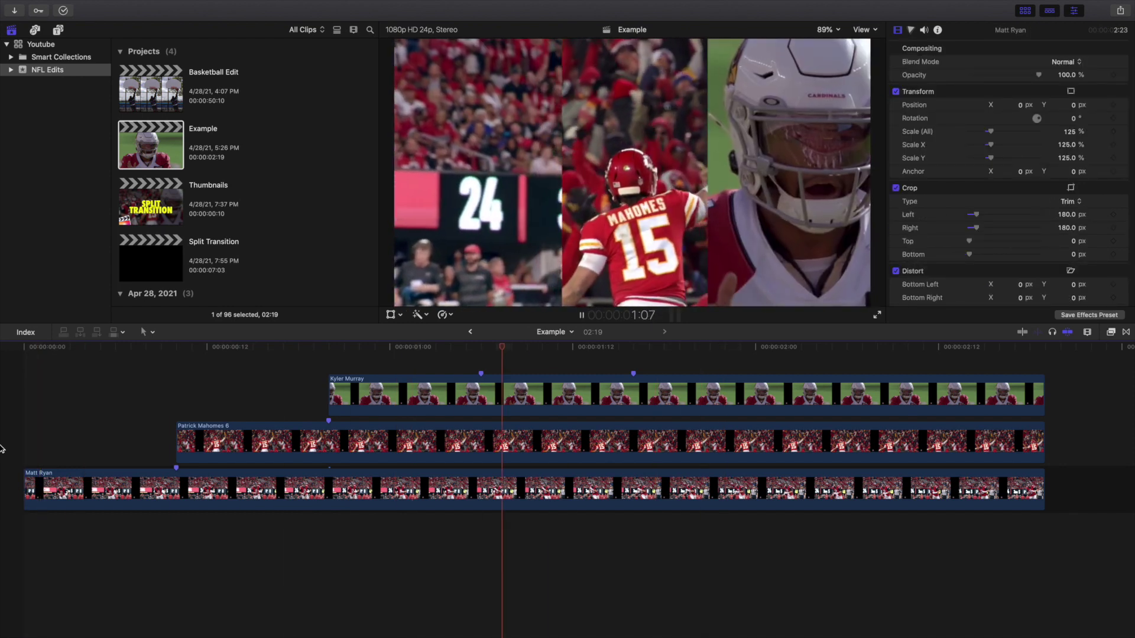
pyautogui.press('space')
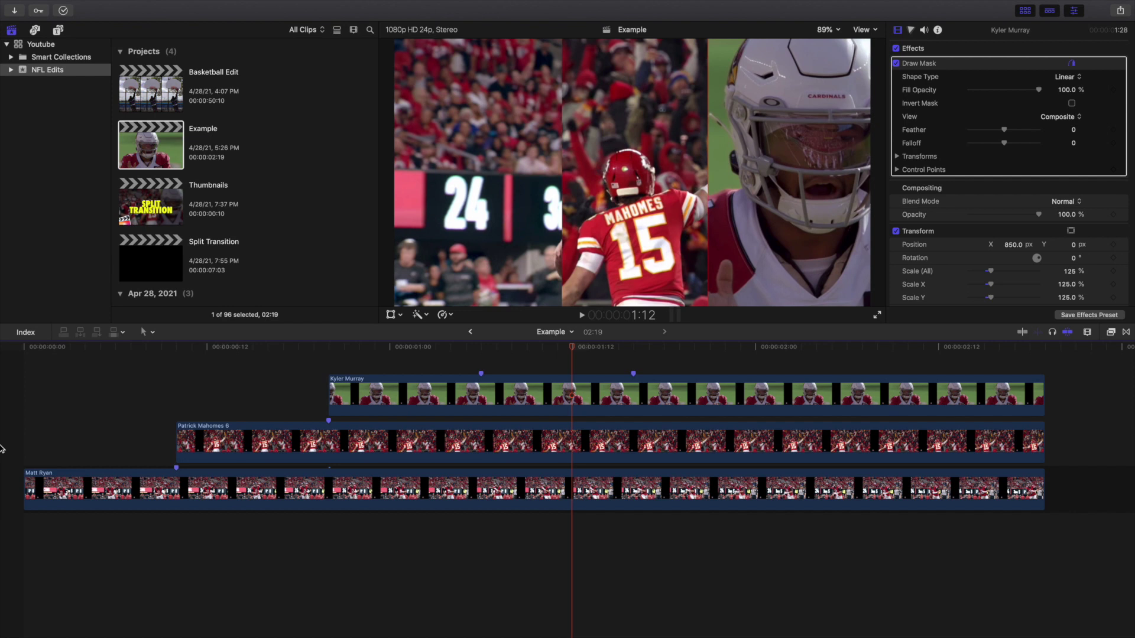
pyautogui.click(2, 449)
pyautogui.press('space')
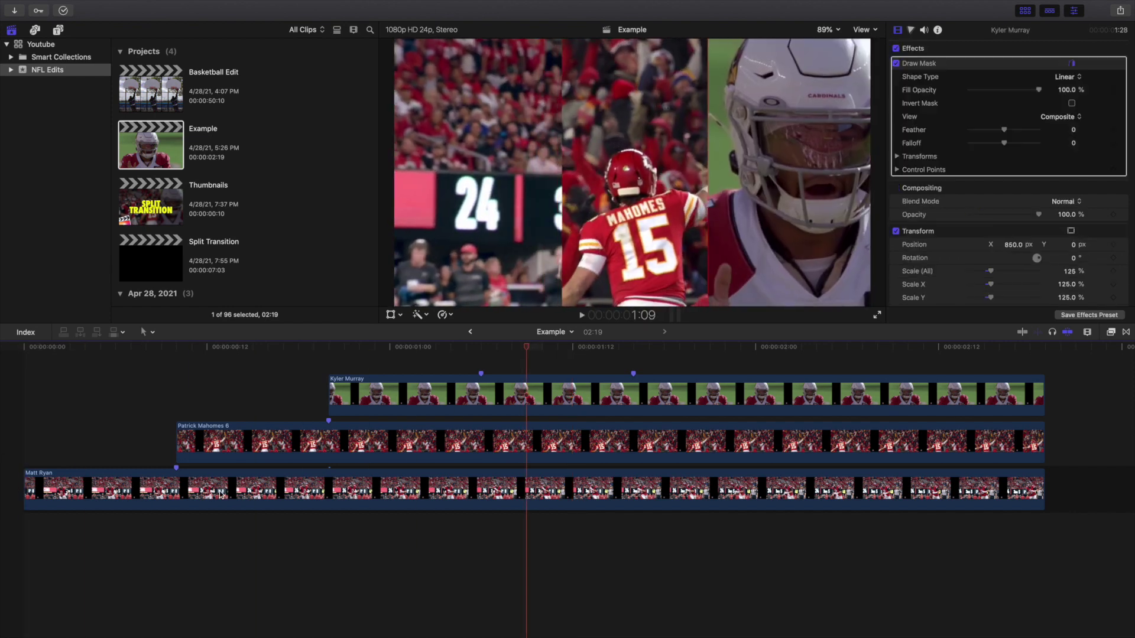
# Add keyframes for the Draw Mask's position and control points on the Kyler Murray clip at its first marker, 1:06.
pyautogui.click(330, 368)
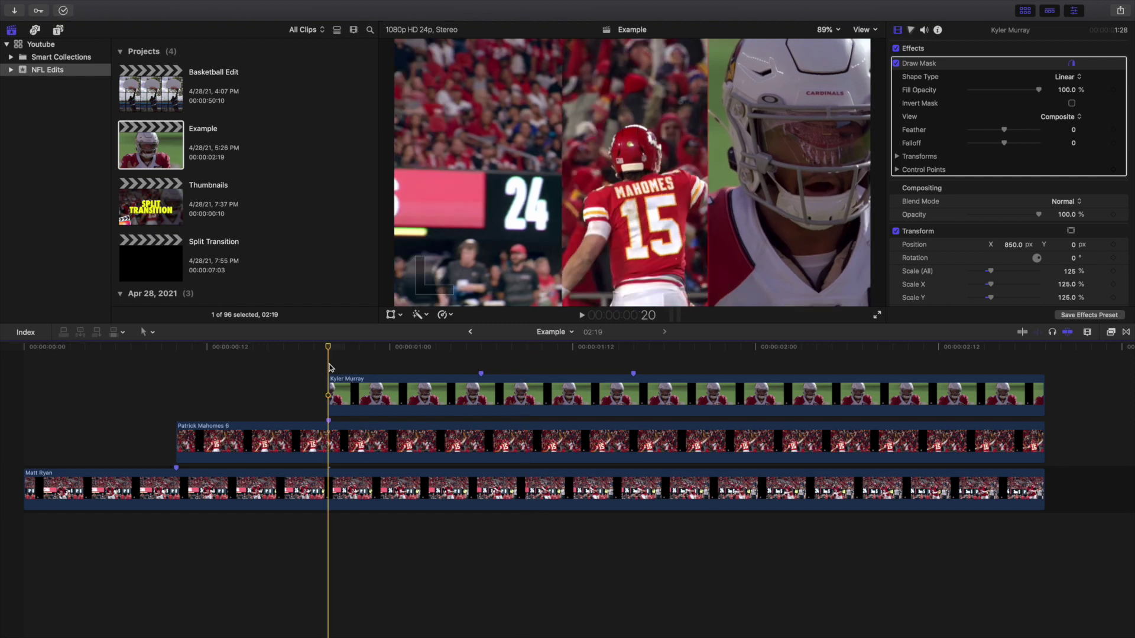
pyautogui.press('space')
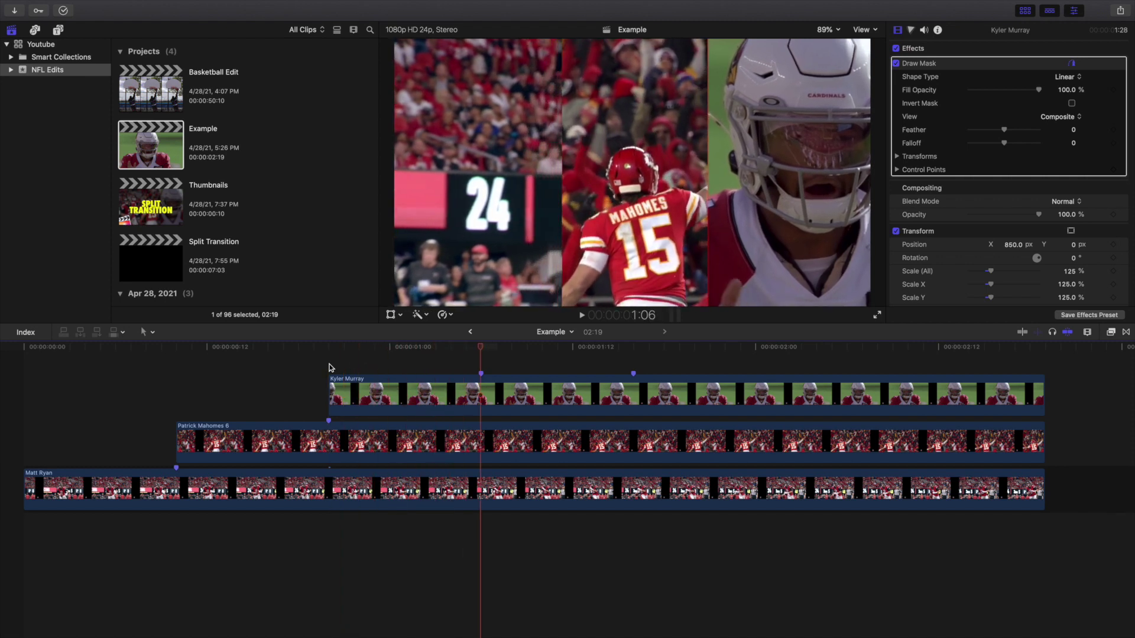
pyautogui.click(490, 396)
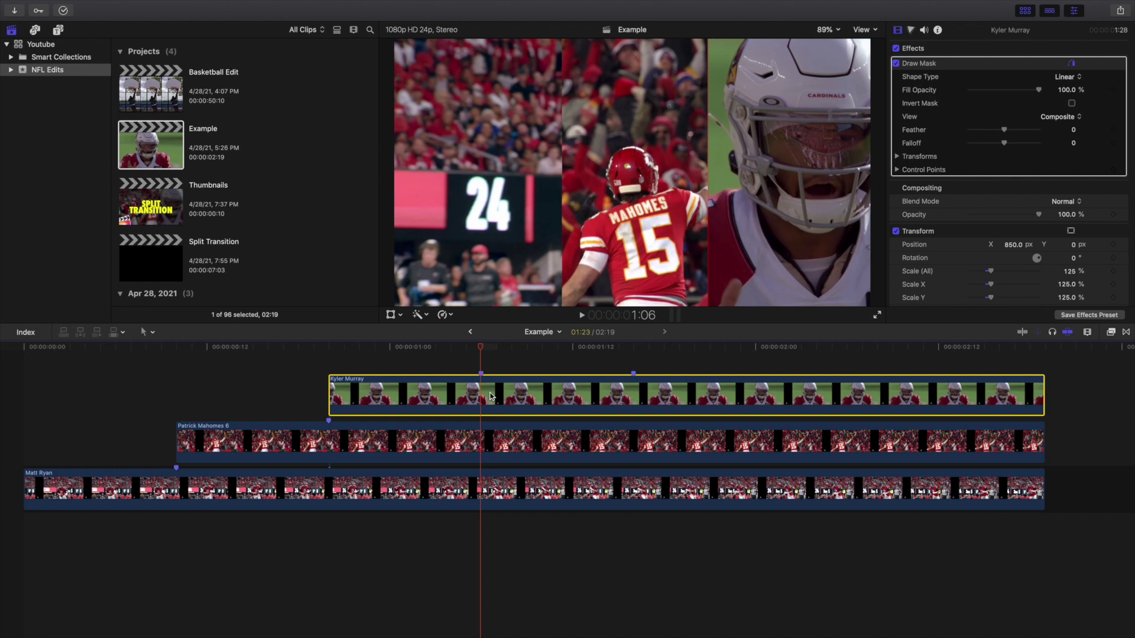
pyautogui.click(897, 158)
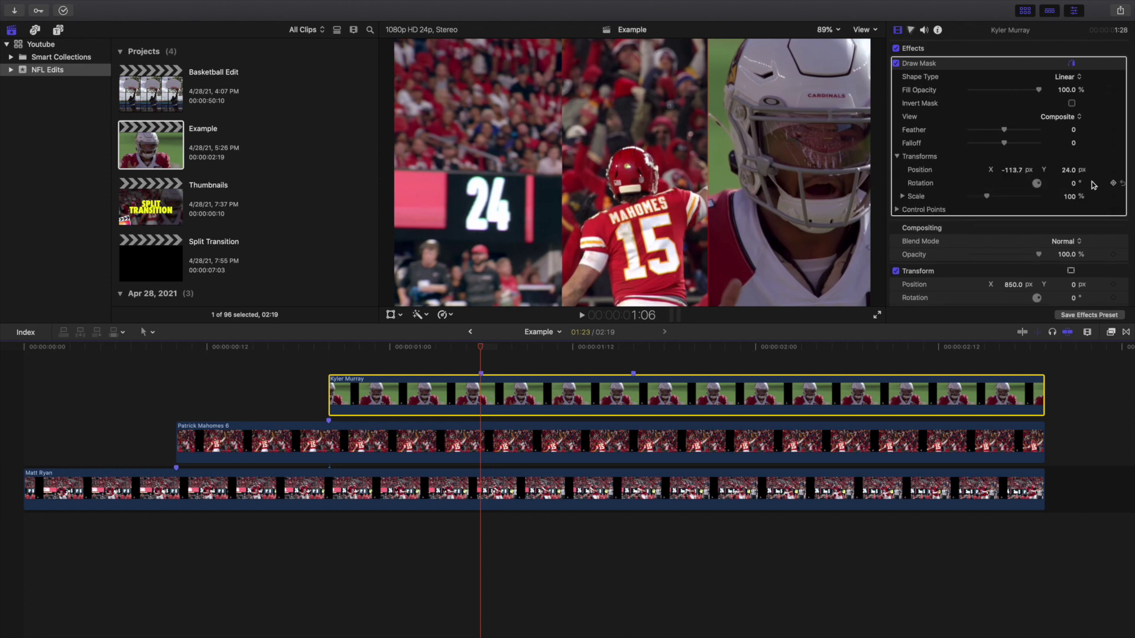
pyautogui.click(1113, 171)
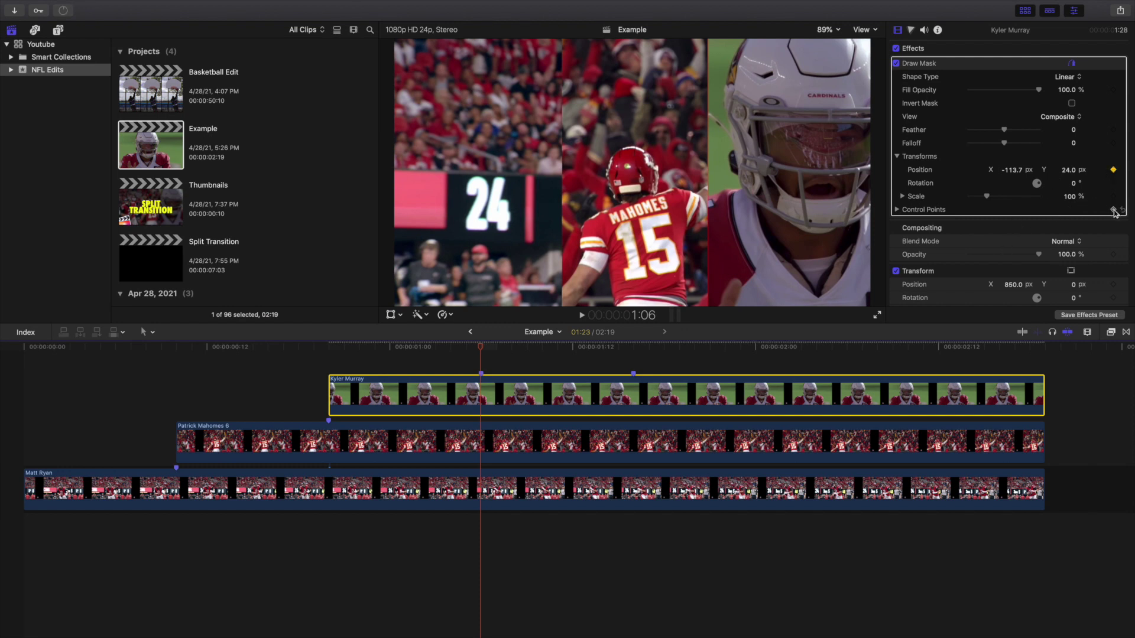
pyautogui.click(1113, 210)
# Add a Transform position keyframe to the Kyler Murray clip at the 1:06 marker.
pyautogui.scroll(-3, 1017, 243)
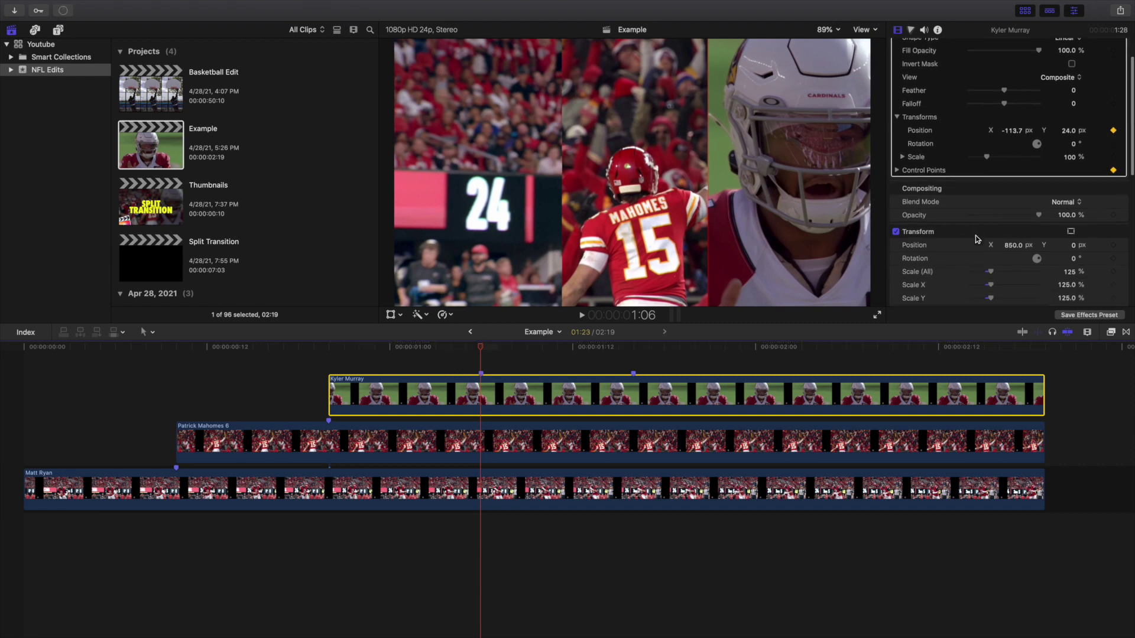
pyautogui.scroll(-2, 977, 239)
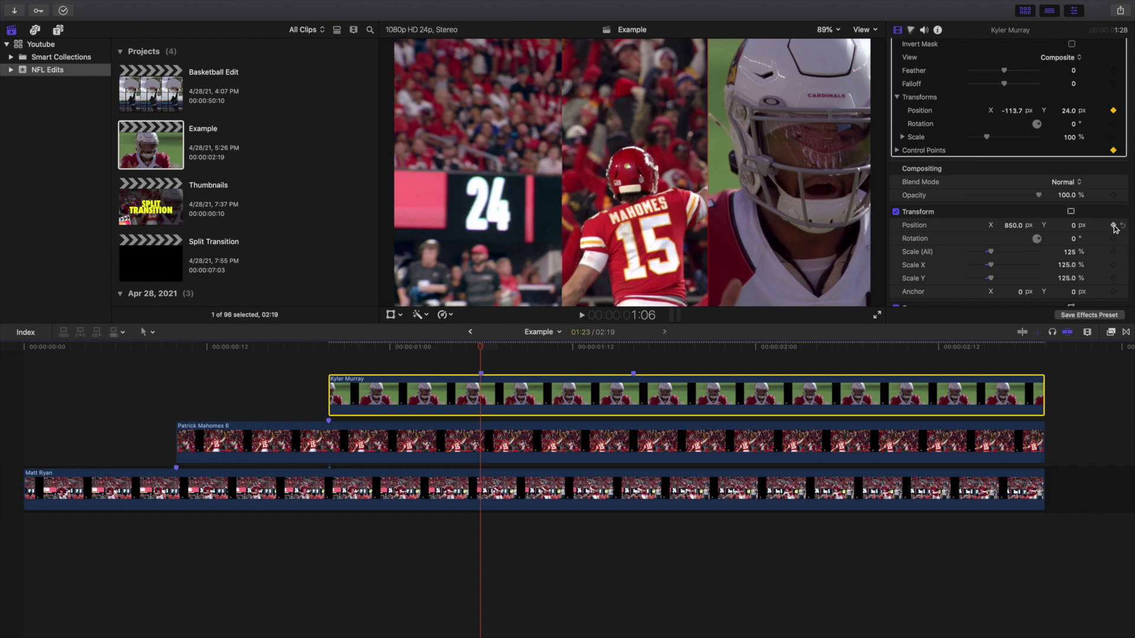
pyautogui.click(1114, 226)
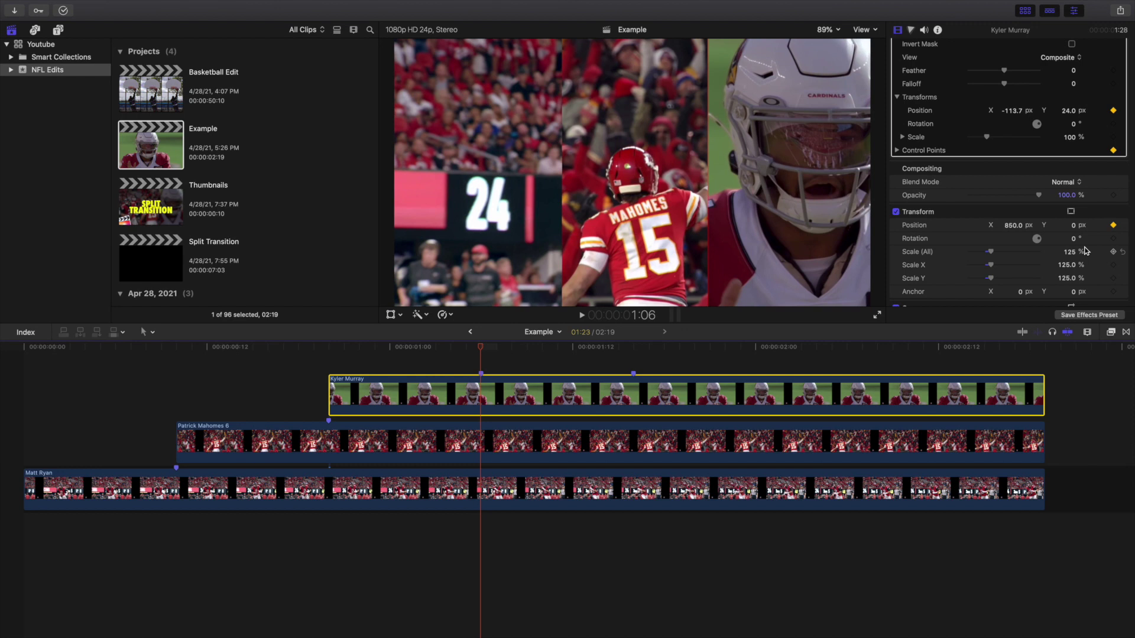
# At the Kyler Murray clip's second marker, 1:16, set the Draw Mask's X position to 0 px.
pyautogui.click(633, 363)
pyautogui.click(630, 392)
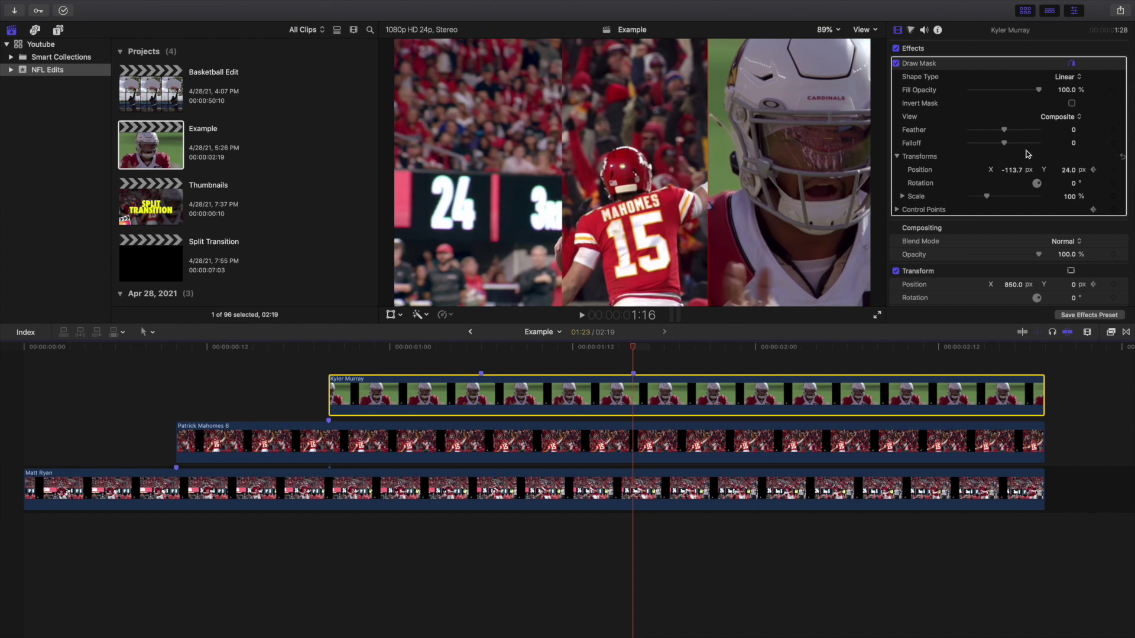
pyautogui.click(1012, 170)
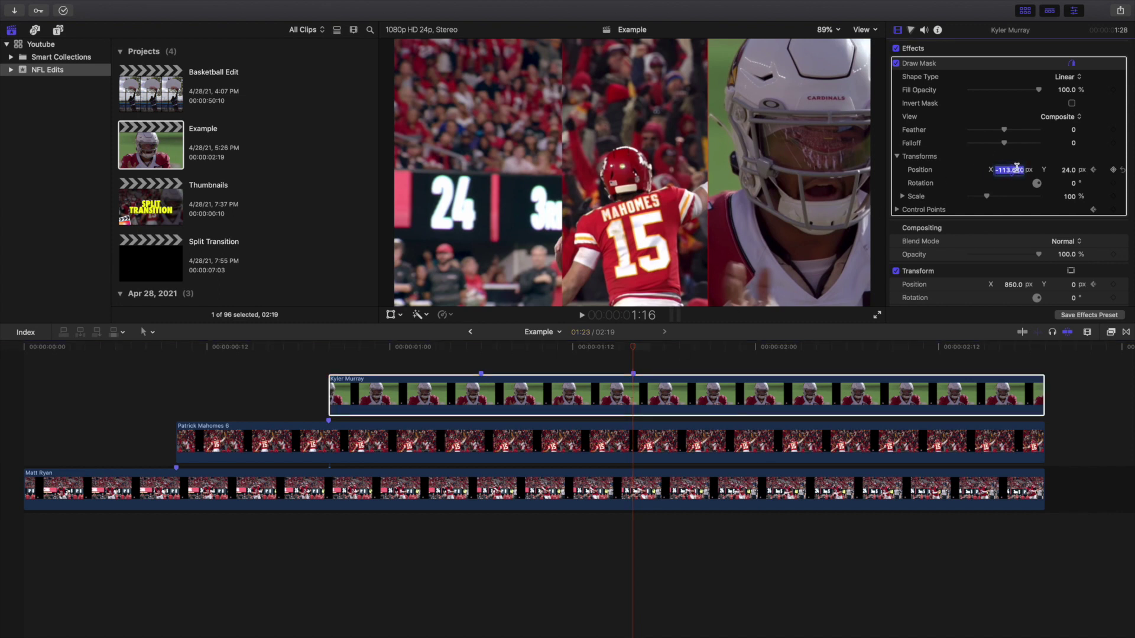
pyautogui.write('0')
pyautogui.press('Return')
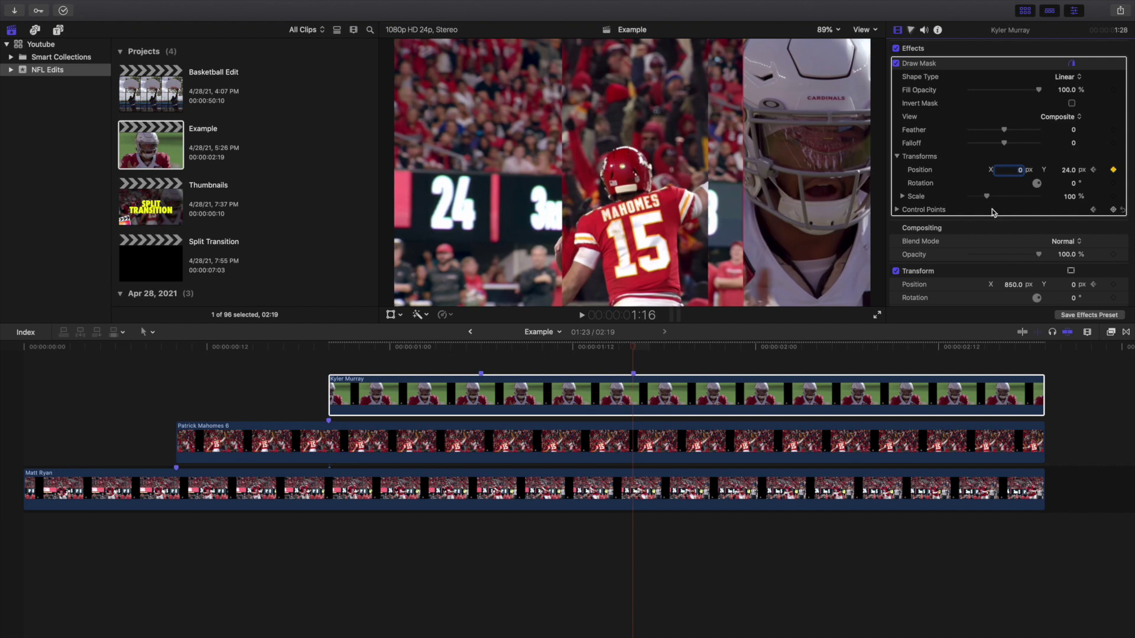
# Set the Kyler Murray clip's Transform X position to 0 px at the 1:16 marker.
pyautogui.scroll(-3, 993, 212)
pyautogui.click(1017, 230)
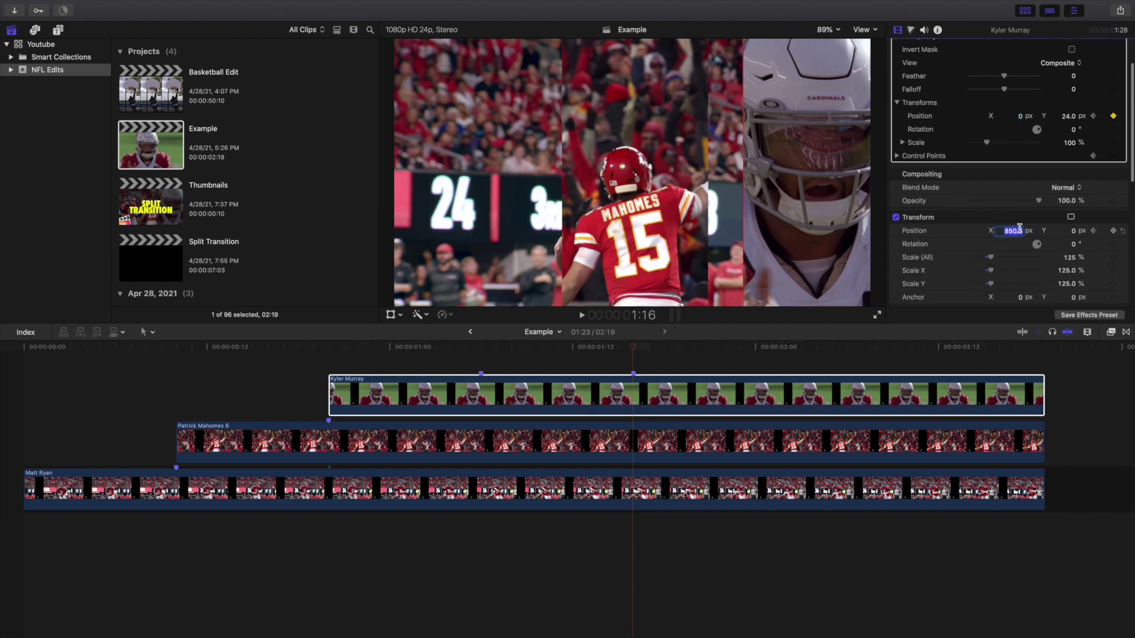
pyautogui.write('0')
pyautogui.press('Return')
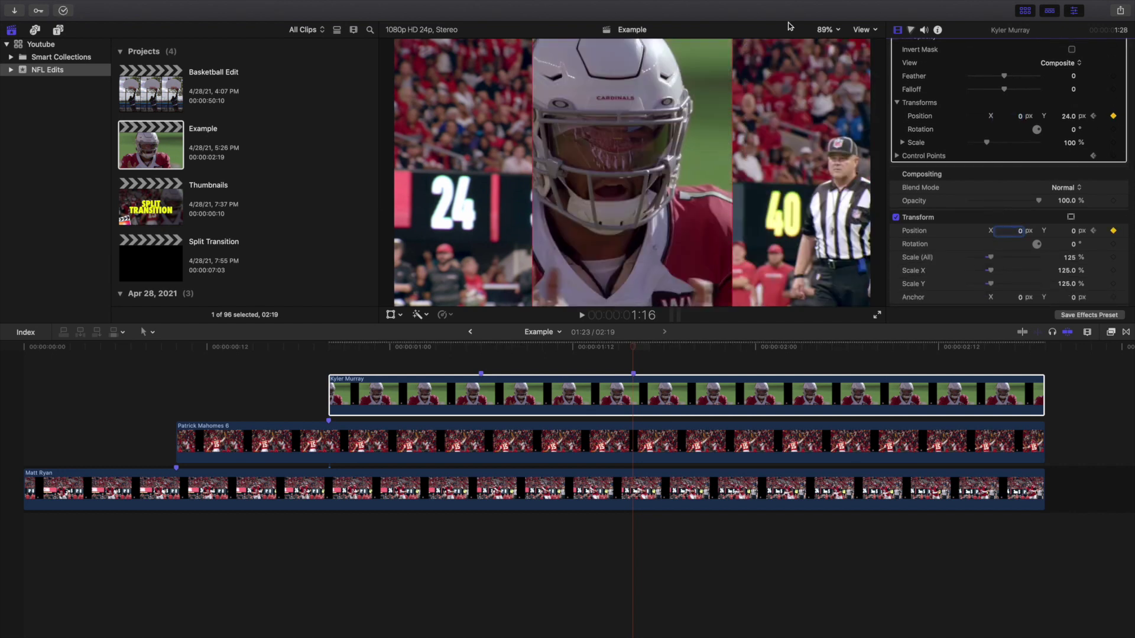
# Show the viewer at 50% and widen the Kyler Murray mask past both side edges of the frame at 1:16.
pyautogui.click(830, 33)
pyautogui.click(828, 78)
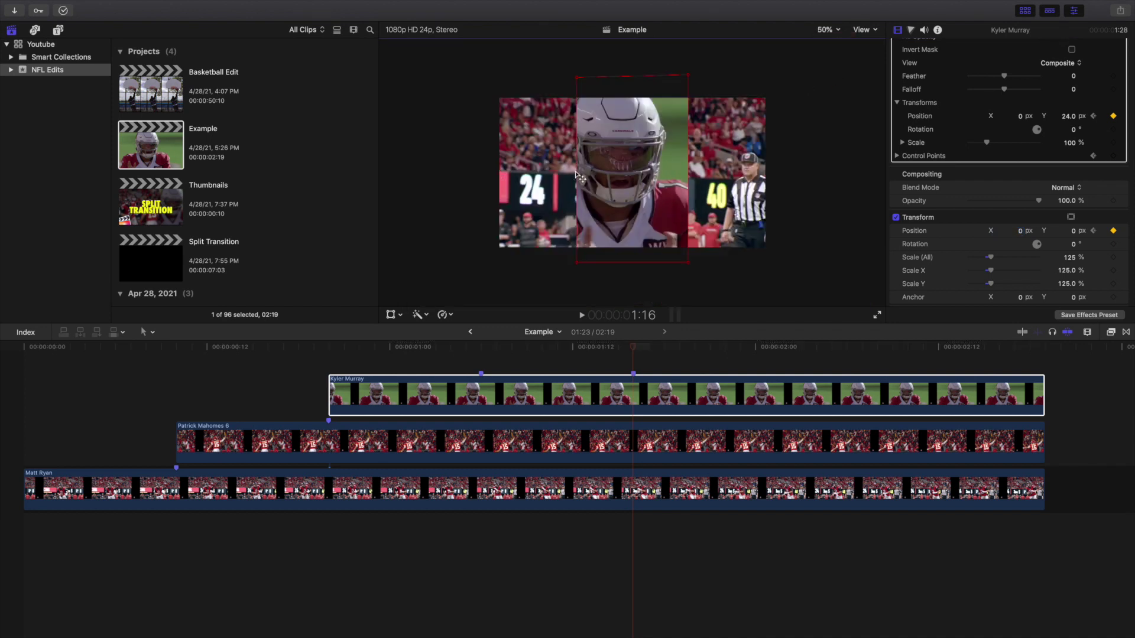
pyautogui.moveTo(579, 176); pyautogui.dragTo(486, 177)
pyautogui.moveTo(690, 180); pyautogui.dragTo(785, 185)
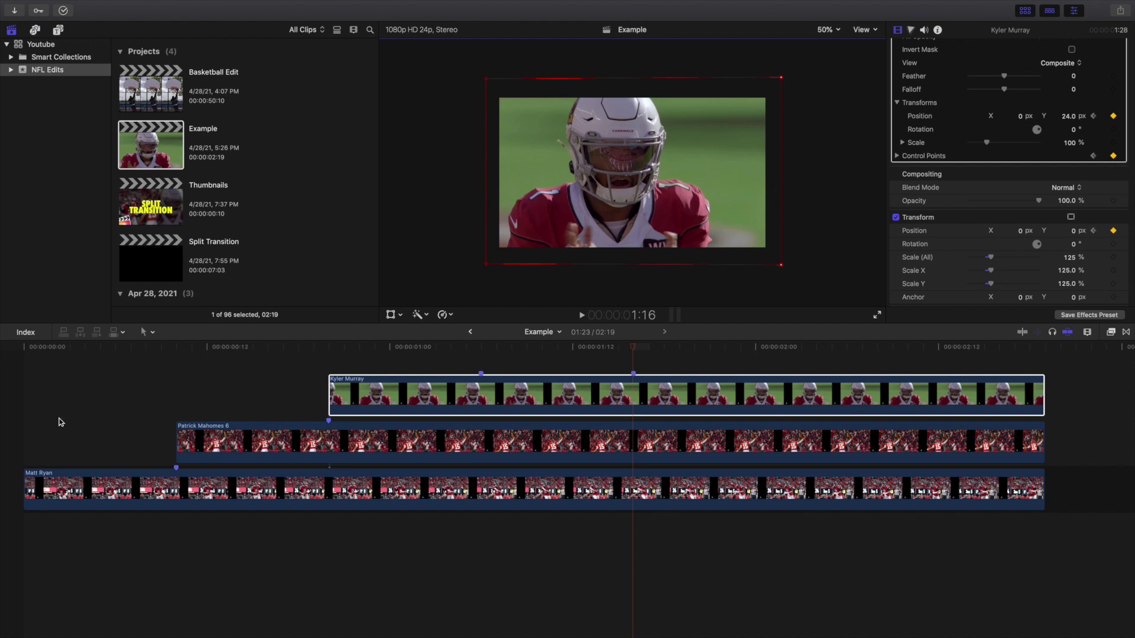
# Deselect the clip and play the Example timeline from the start to check the mask expanding to full frame.
pyautogui.click(19, 421)
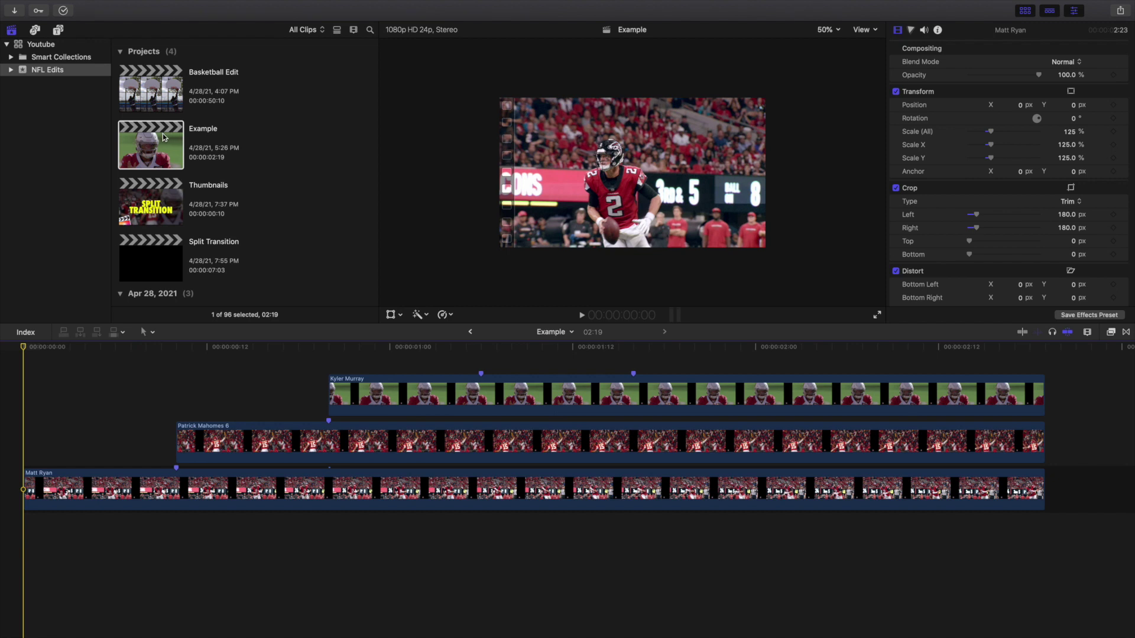
pyautogui.doubleClick(164, 137)
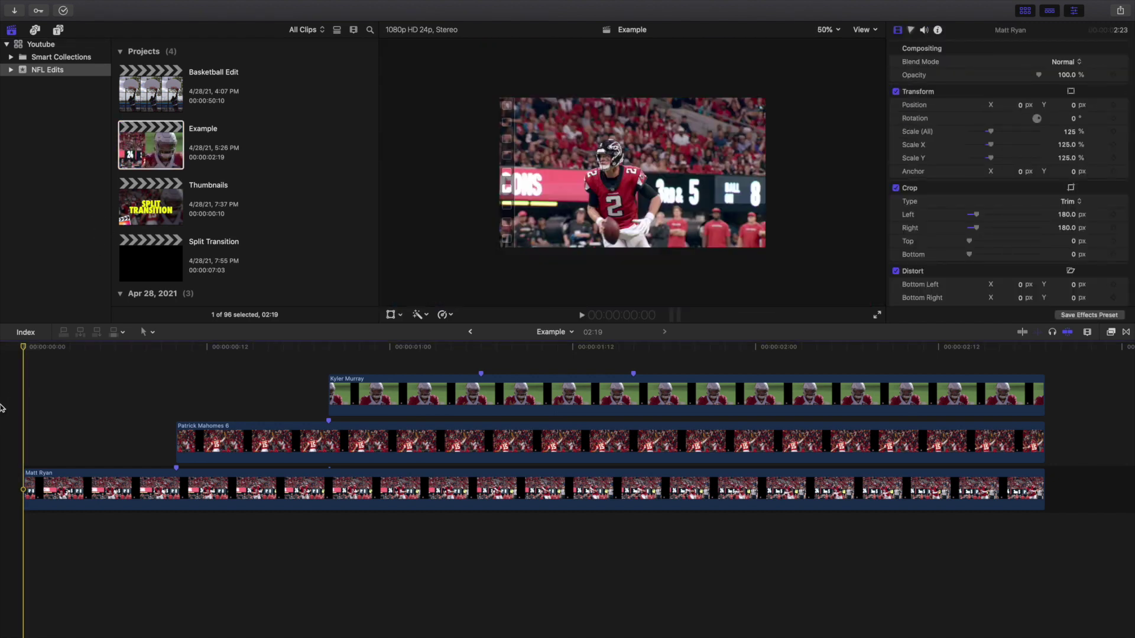
pyautogui.press('space')
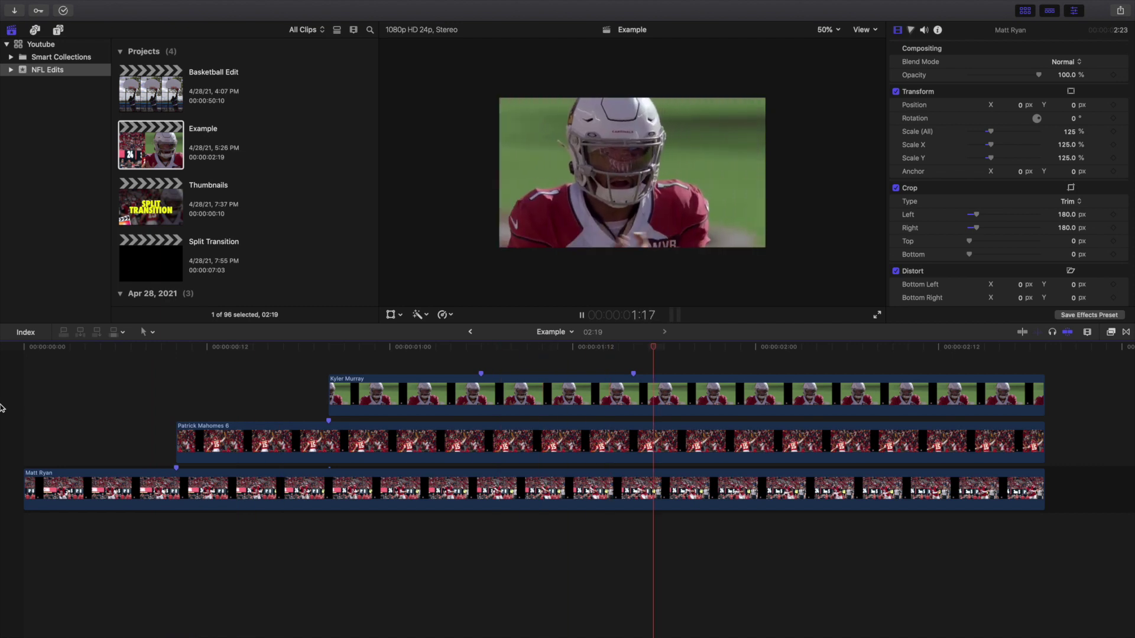
pyautogui.press('Home')
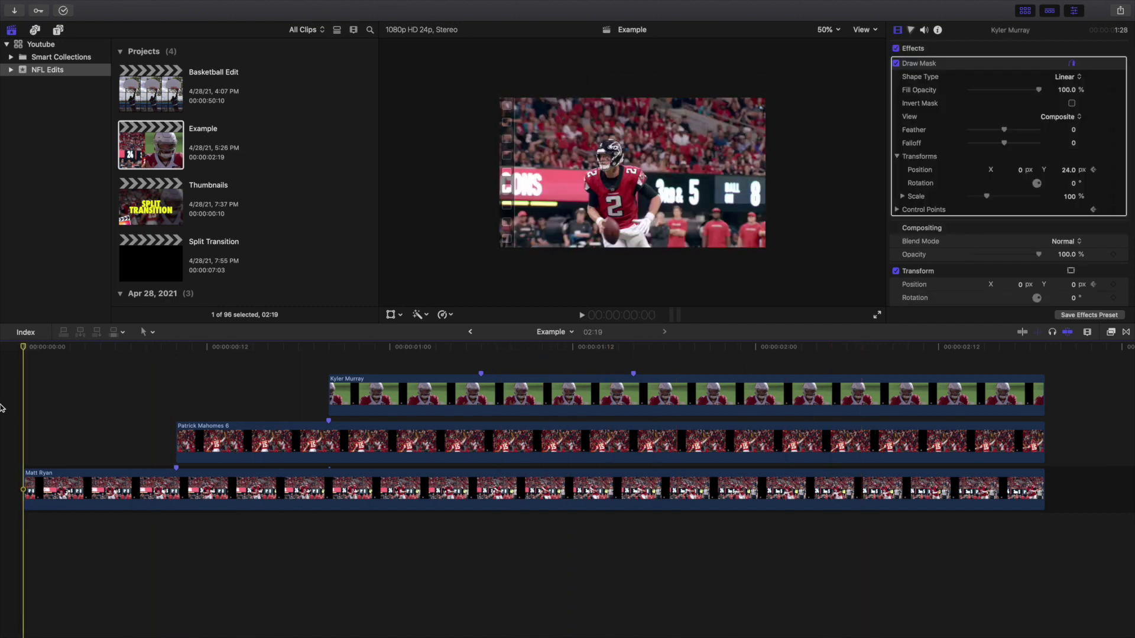
pyautogui.press('space')
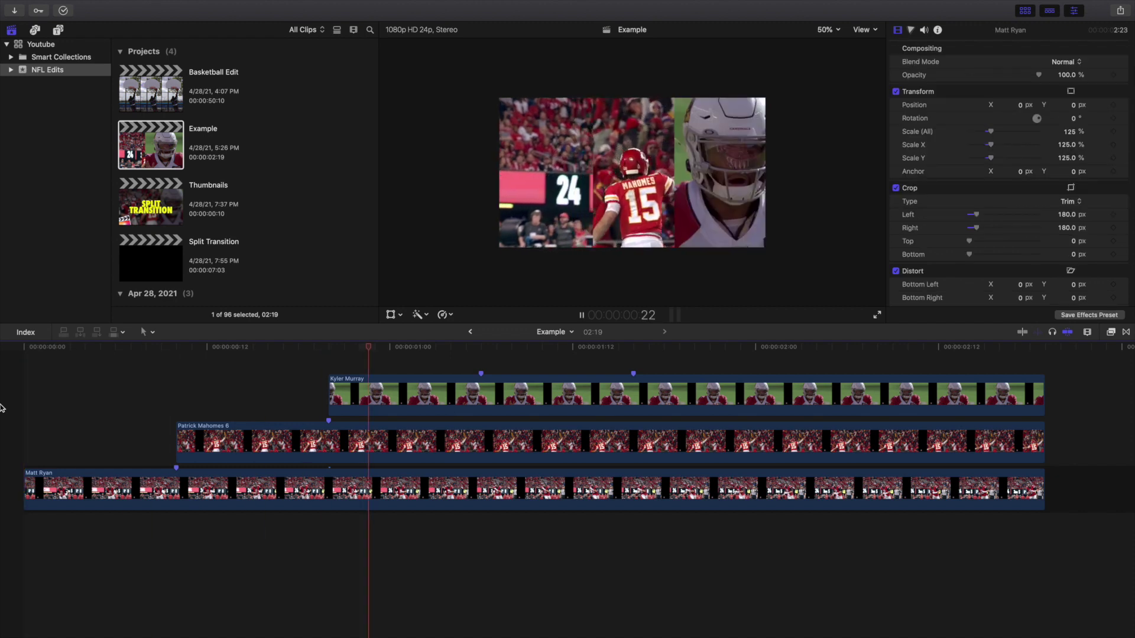
pyautogui.press('space')
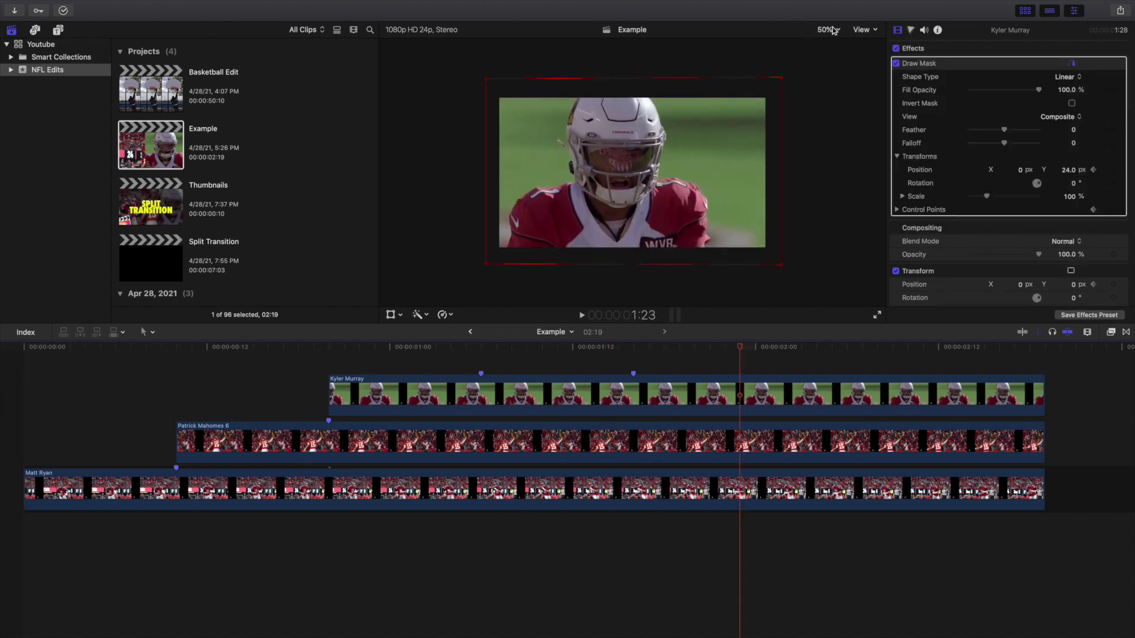
# Fit the frame to the viewer and replay the finished split transition from the start several times.
pyautogui.click(834, 31)
pyautogui.click(833, 40)
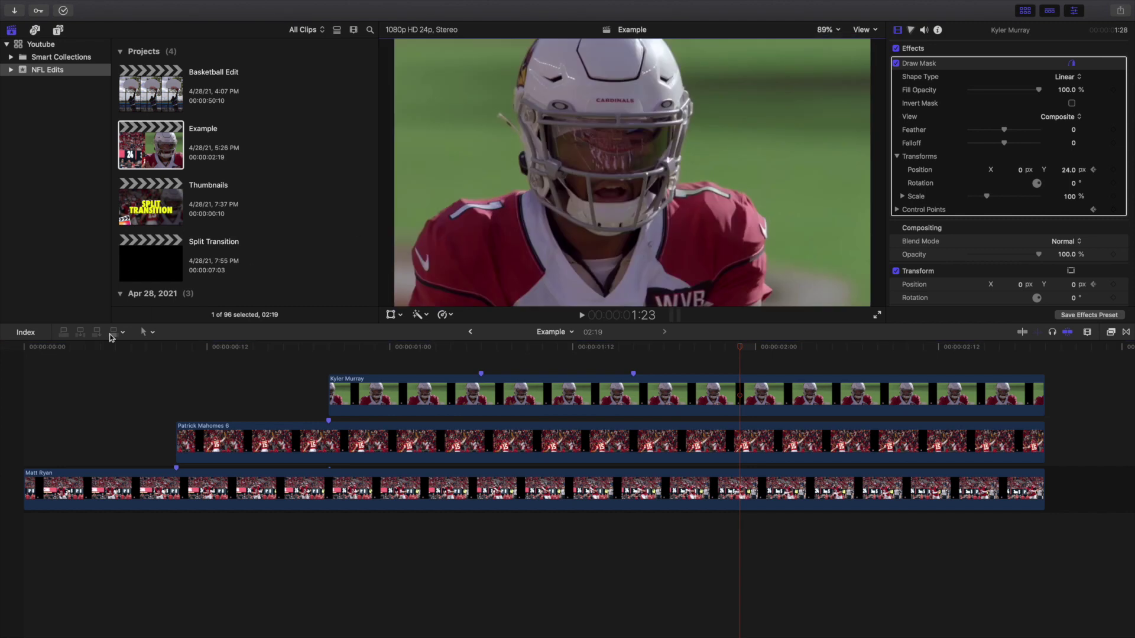
pyautogui.press('Home')
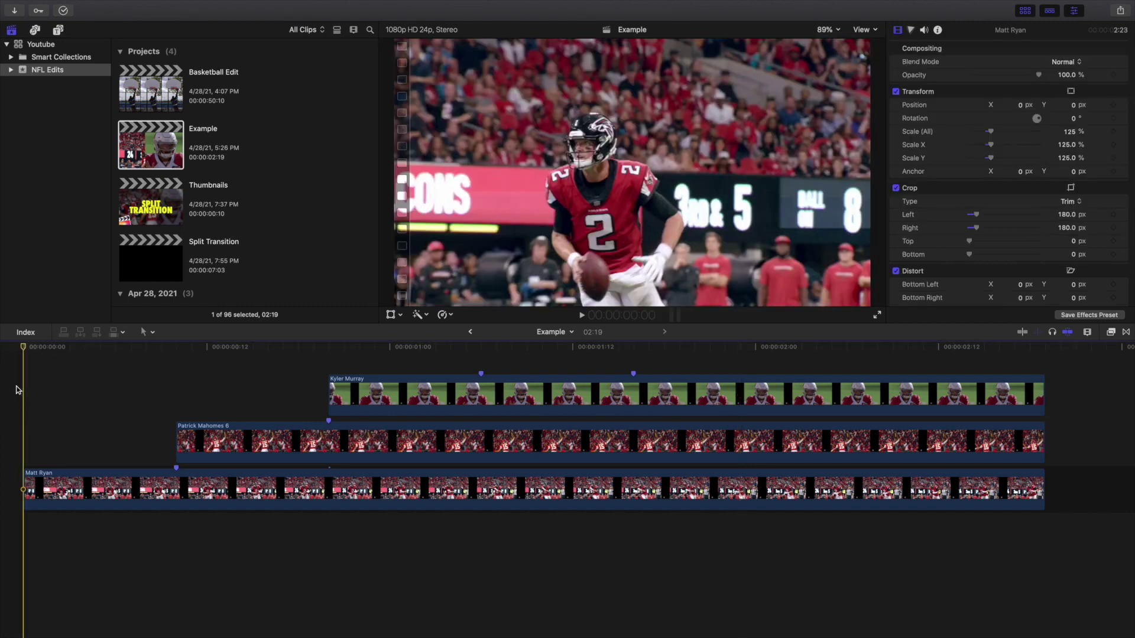
pyautogui.press('space')
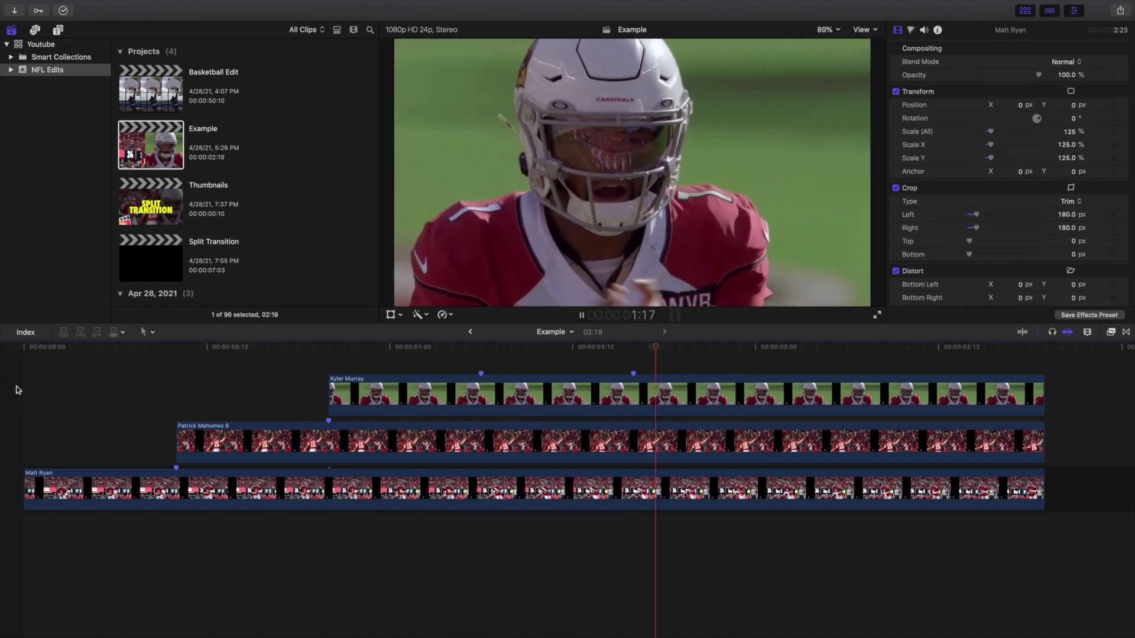
pyautogui.press('space')
pyautogui.press('Home')
pyautogui.press('space')
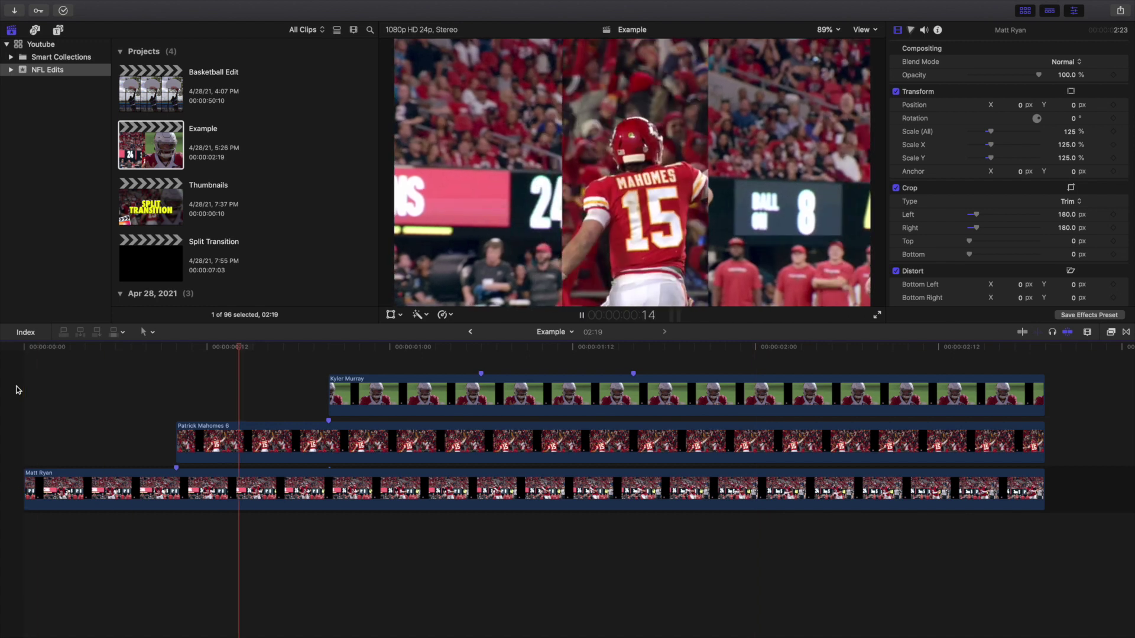
pyautogui.press('Home')
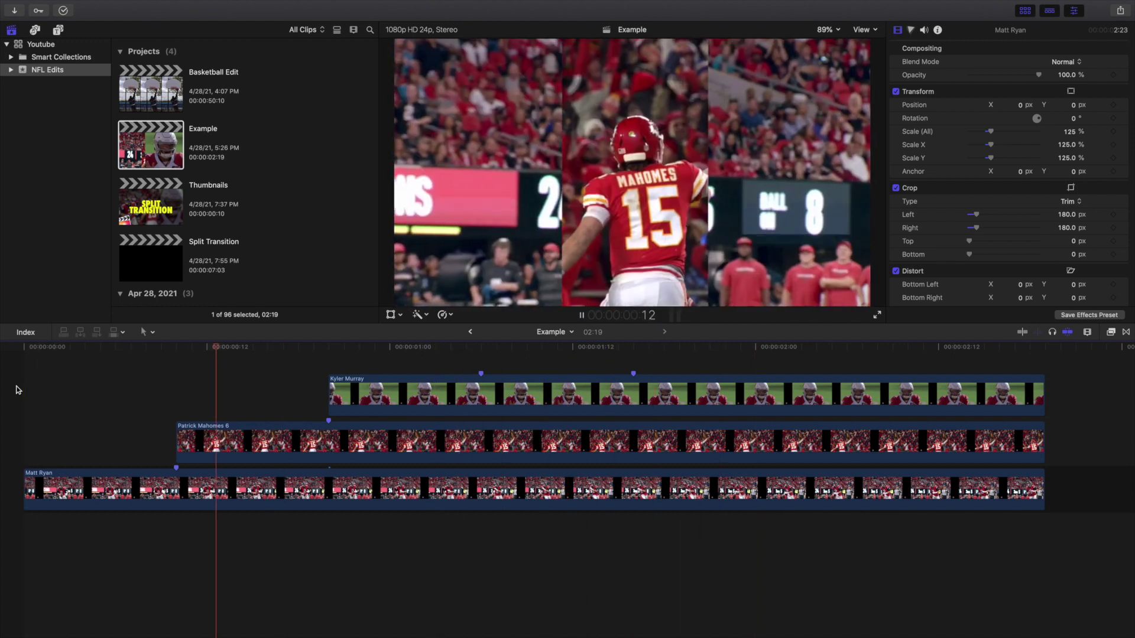
pyautogui.press('space')
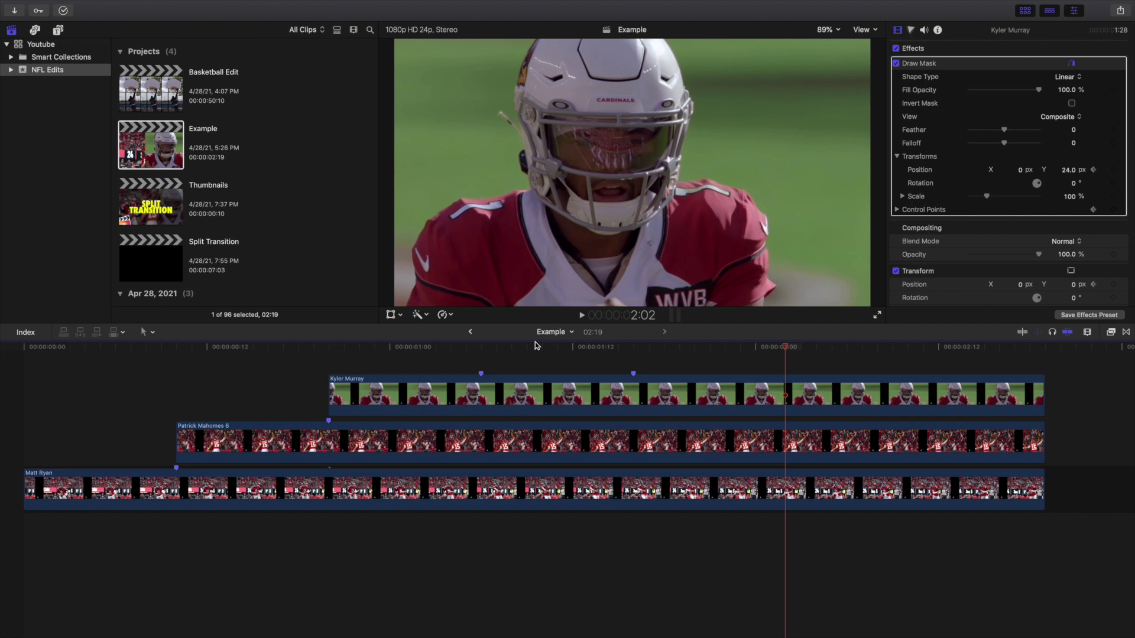
# Open the Split Transition project, enlarge its timeline and play the finished three-panel edit from the start.
pyautogui.doubleClick(161, 256)
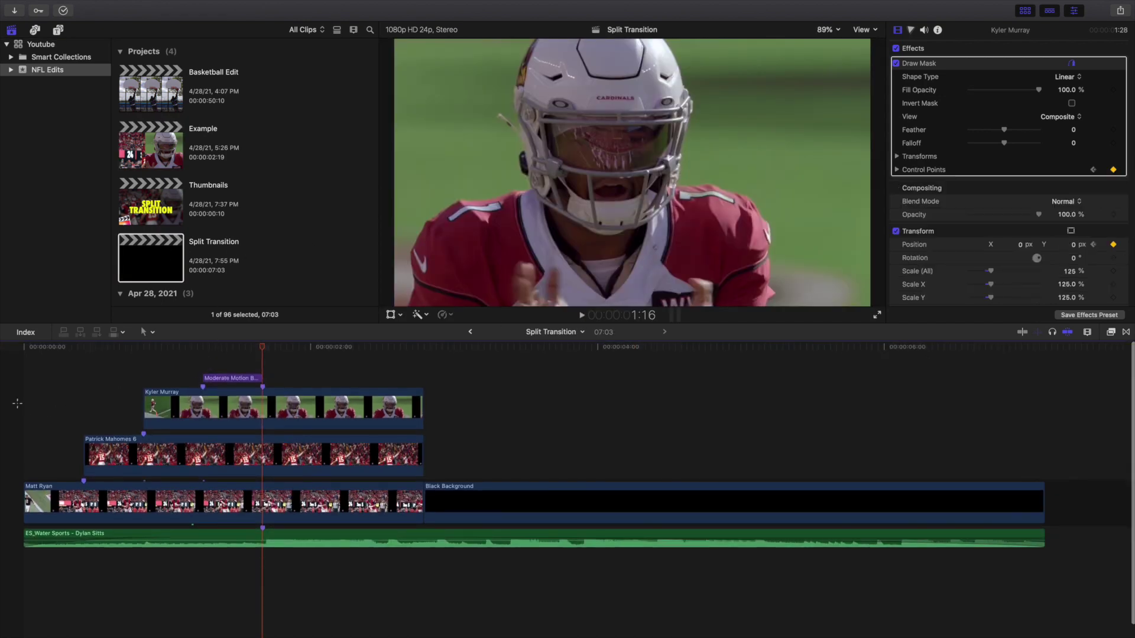
pyautogui.click(17, 403)
pyautogui.press('super+equal')
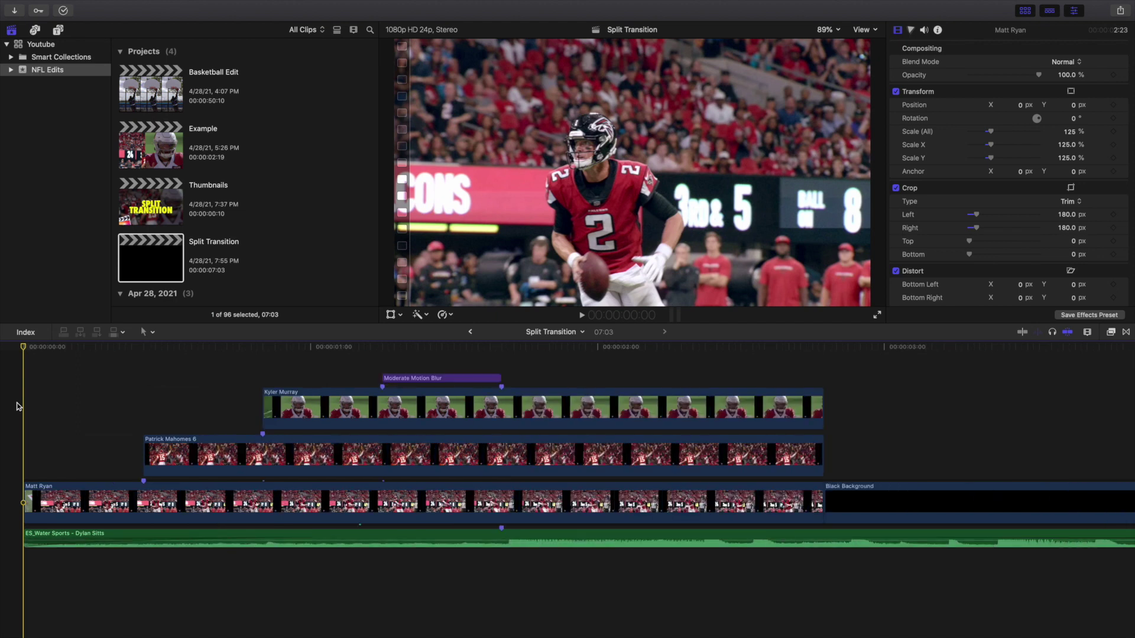
pyautogui.press('space')
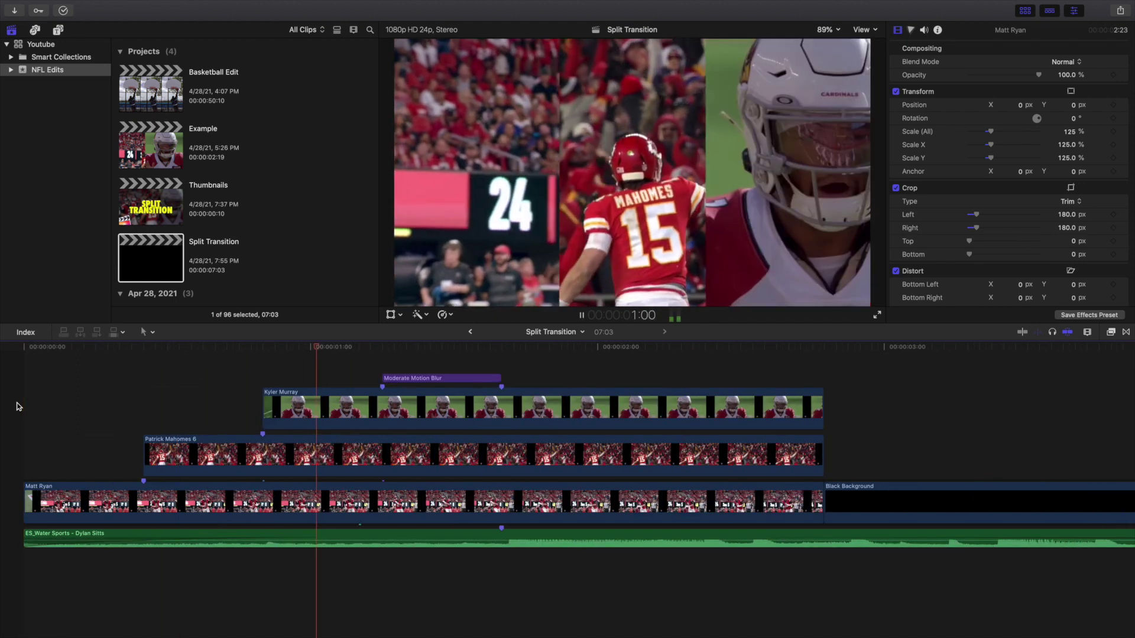
# Review the opening Matt Ryan shot and inspect the Patrick Mahomes clip's Draw Mask and Transform settings just after its panel appears.
pyautogui.click(61, 410)
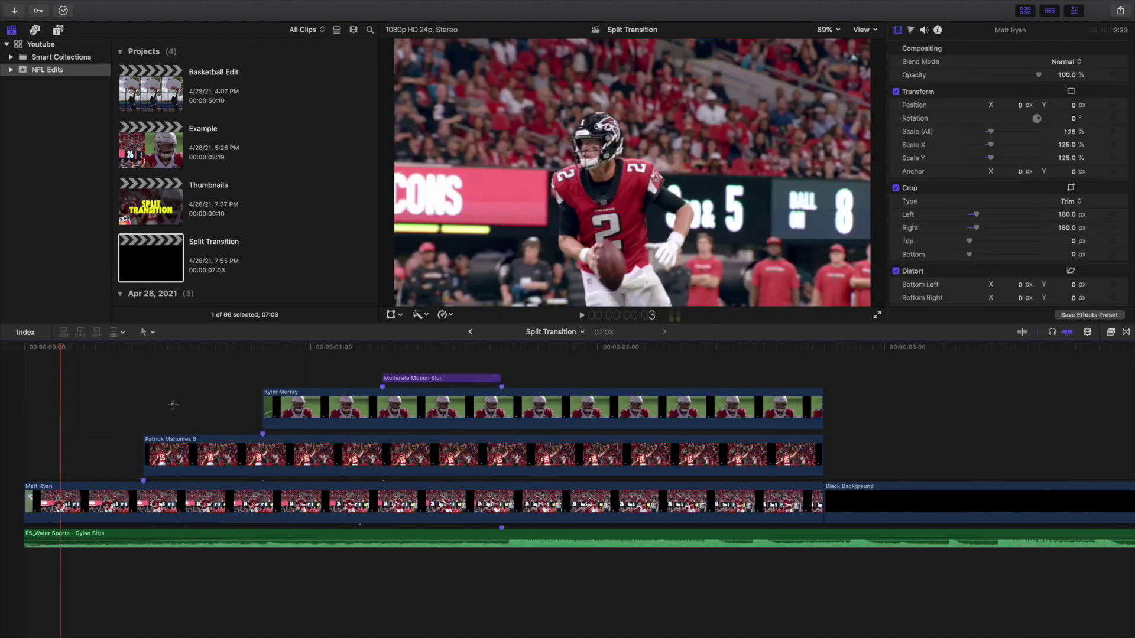
pyautogui.click(173, 404)
pyautogui.click(175, 453)
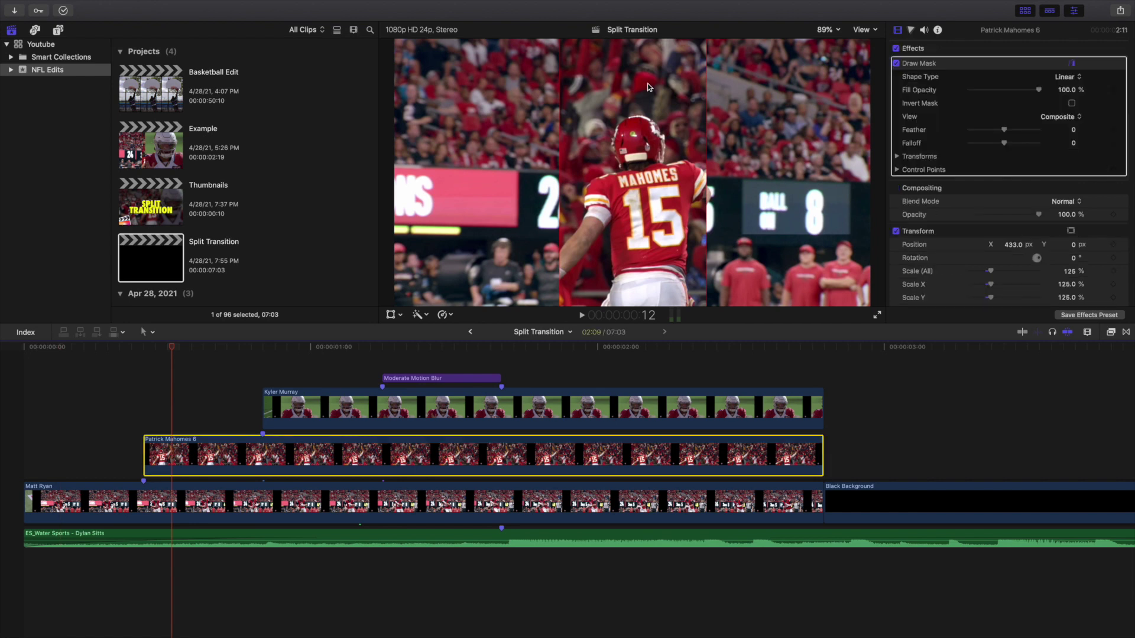
# Inspect the Kyler Murray clip's mask outline at its first frame with the viewer at 50%, and fit the frame to the viewer again.
pyautogui.click(267, 354)
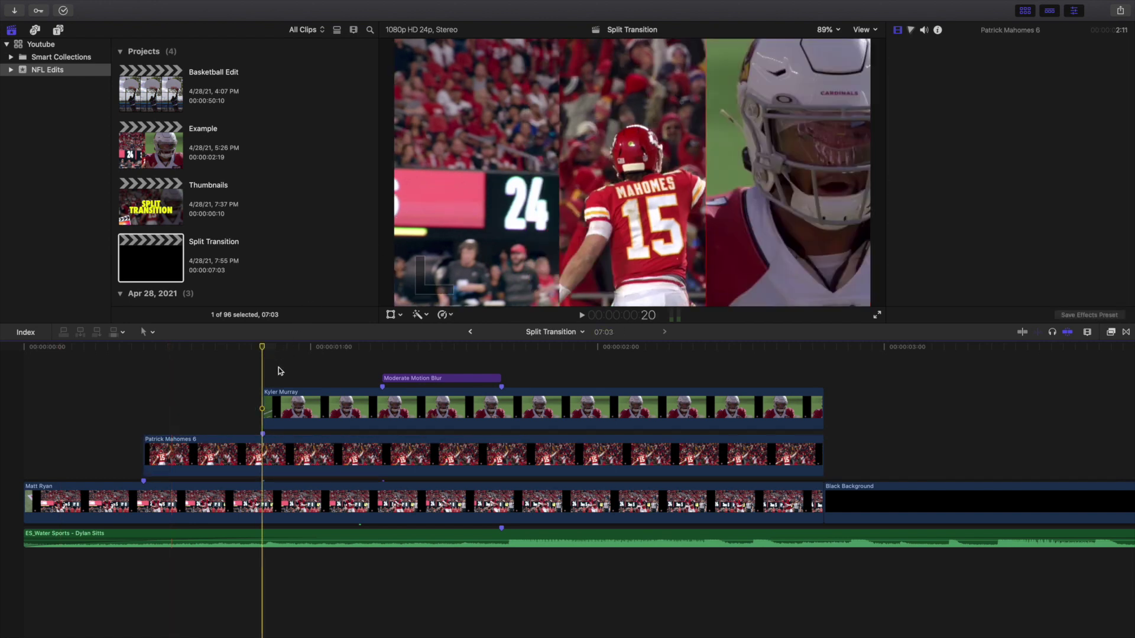
pyautogui.click(307, 404)
pyautogui.click(827, 31)
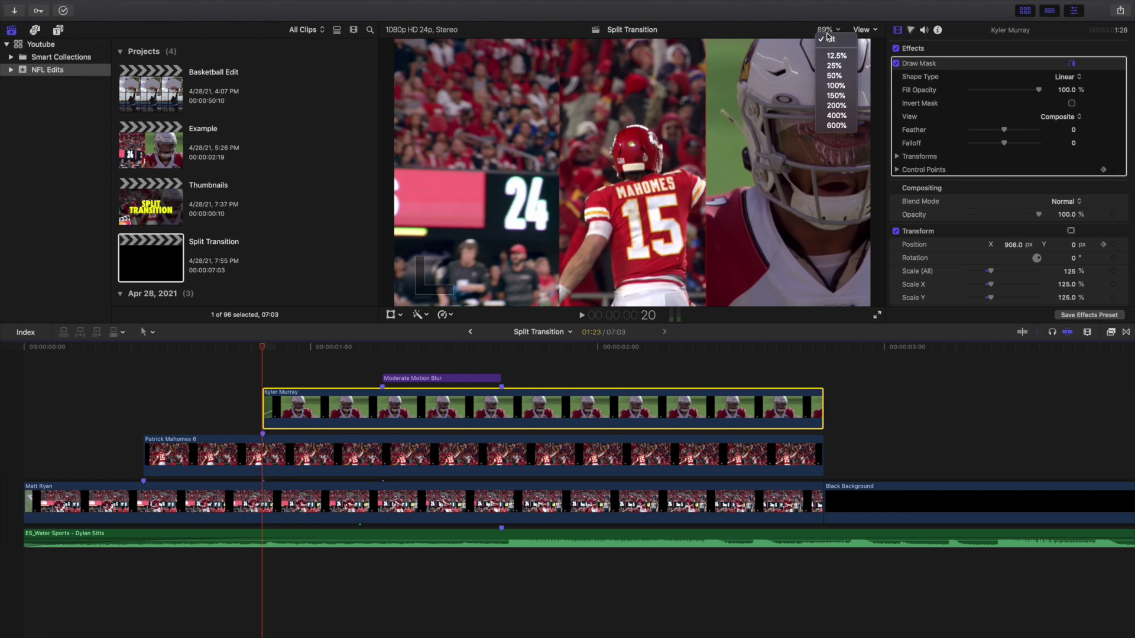
pyautogui.click(834, 75)
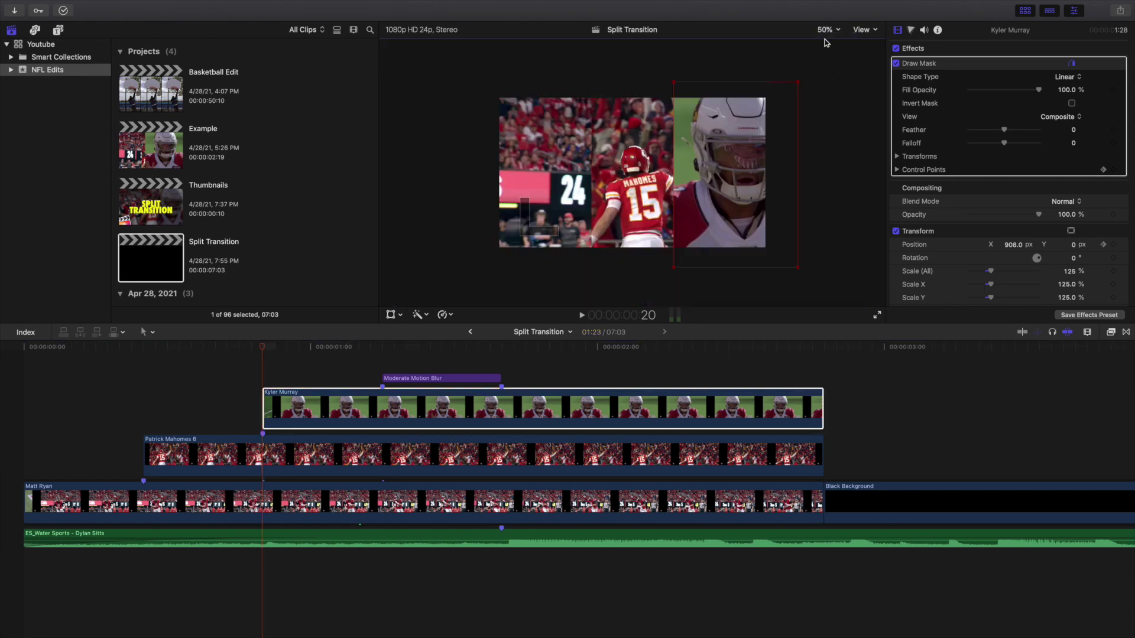
pyautogui.click(826, 27)
pyautogui.click(830, 41)
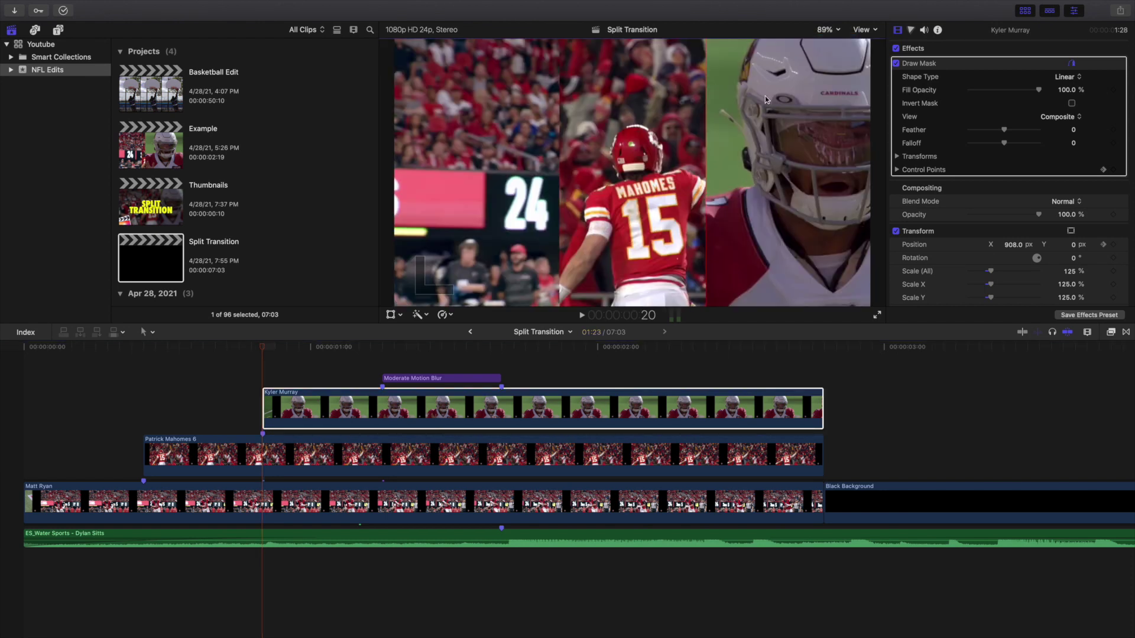
# Expand the Kyler Murray mask's Transforms and examine its mask and position keyframes at the 1:06 and 1:16 ends of the motion blur title.
pyautogui.click(393, 356)
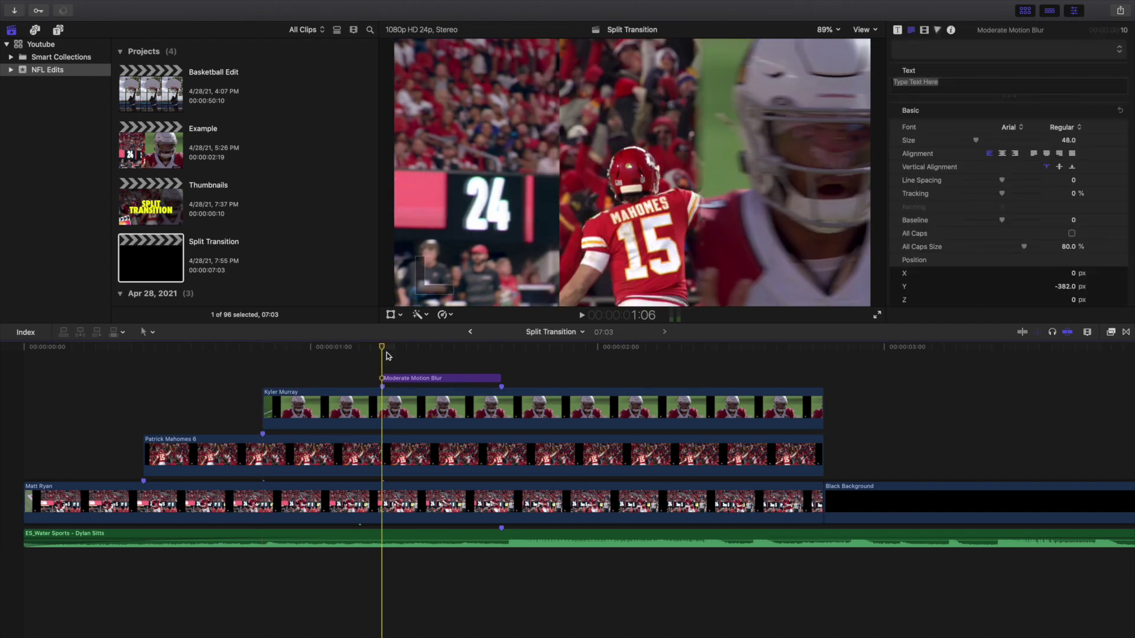
pyautogui.press('Left')
pyautogui.click(395, 406)
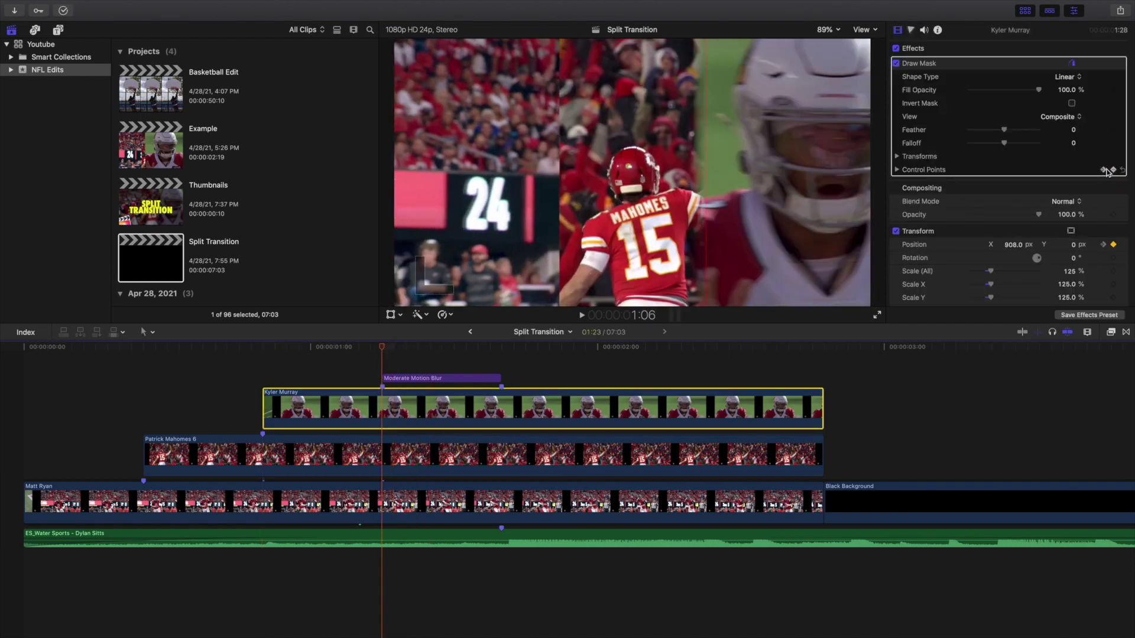
pyautogui.click(899, 158)
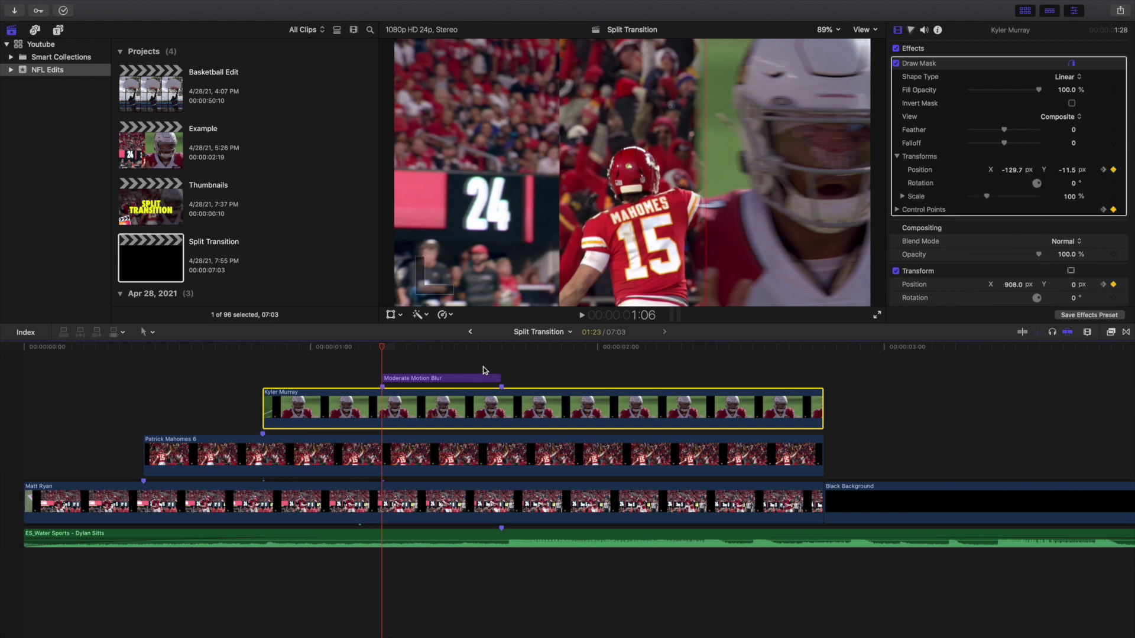
pyautogui.click(501, 371)
pyautogui.click(501, 391)
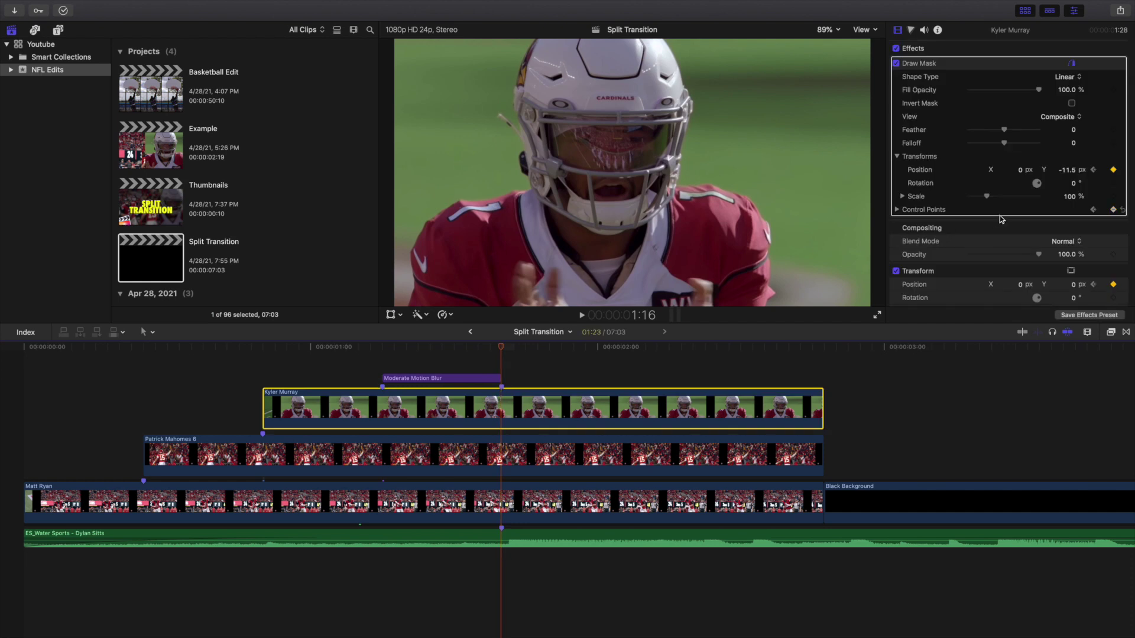
# Replay the Split Transition timeline from the start several times to review the full transition, and return to the first frame.
pyautogui.click(7, 422)
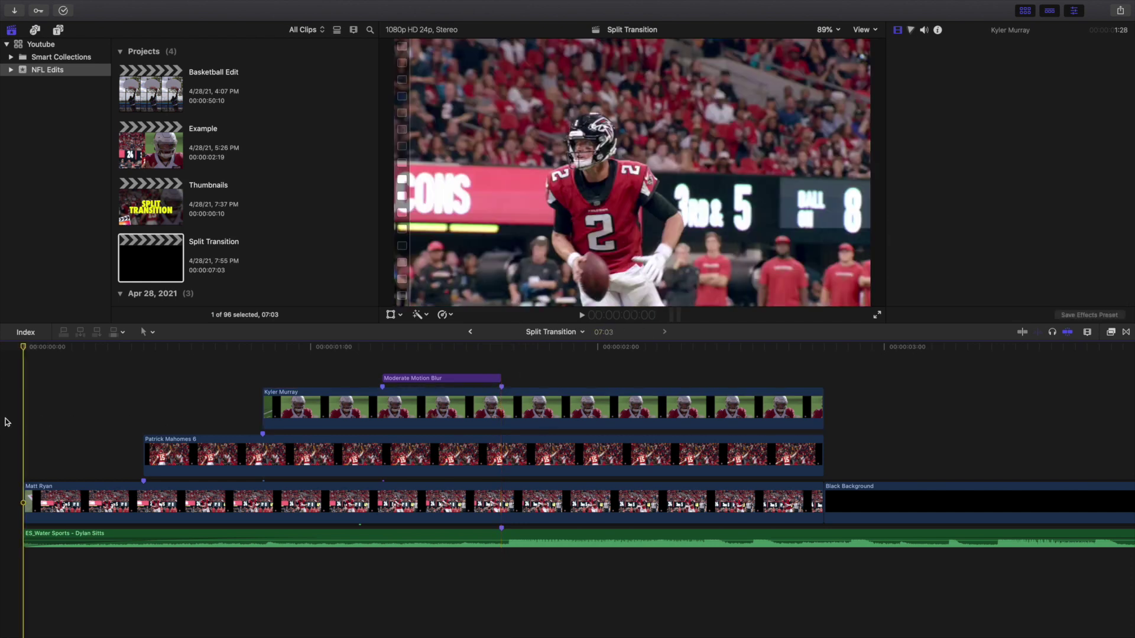
pyautogui.press('space')
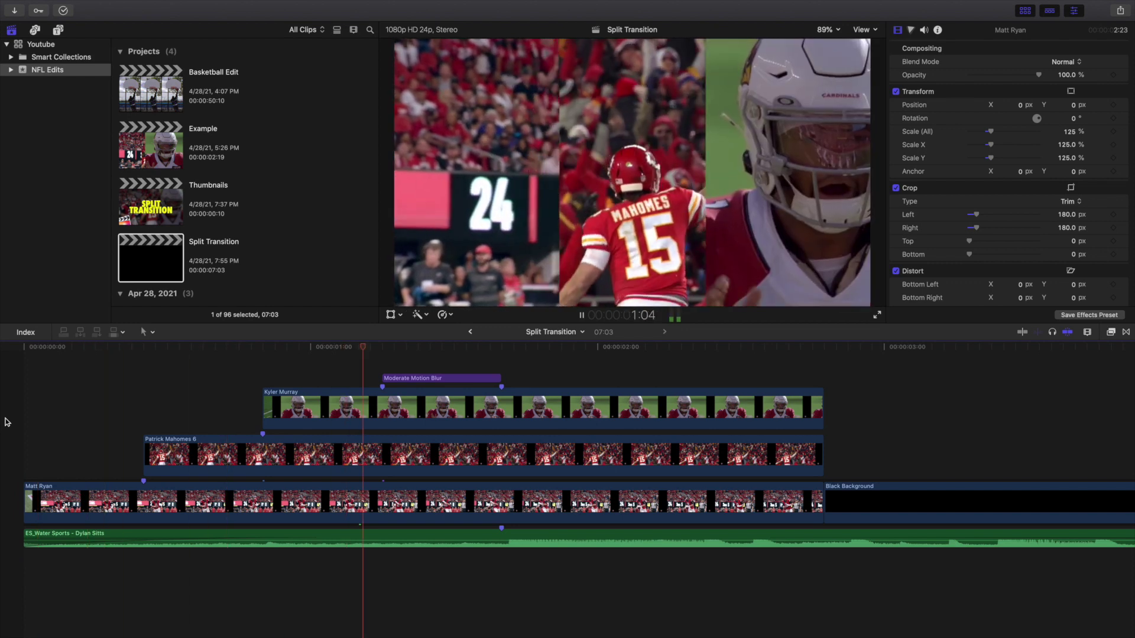
pyautogui.click(7, 423)
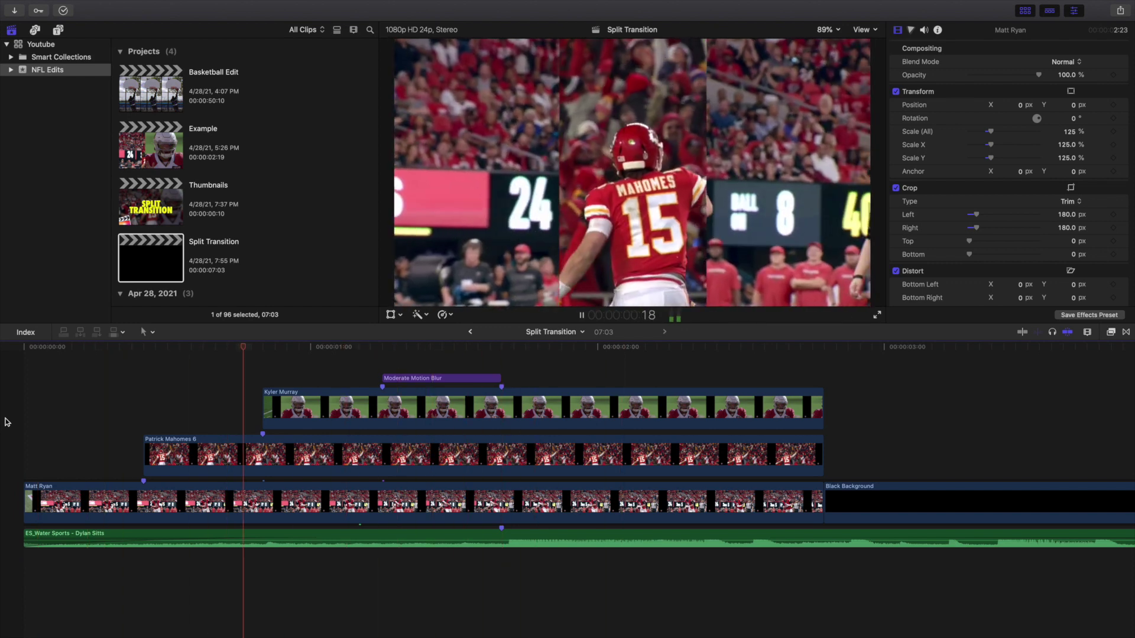
pyautogui.press('space')
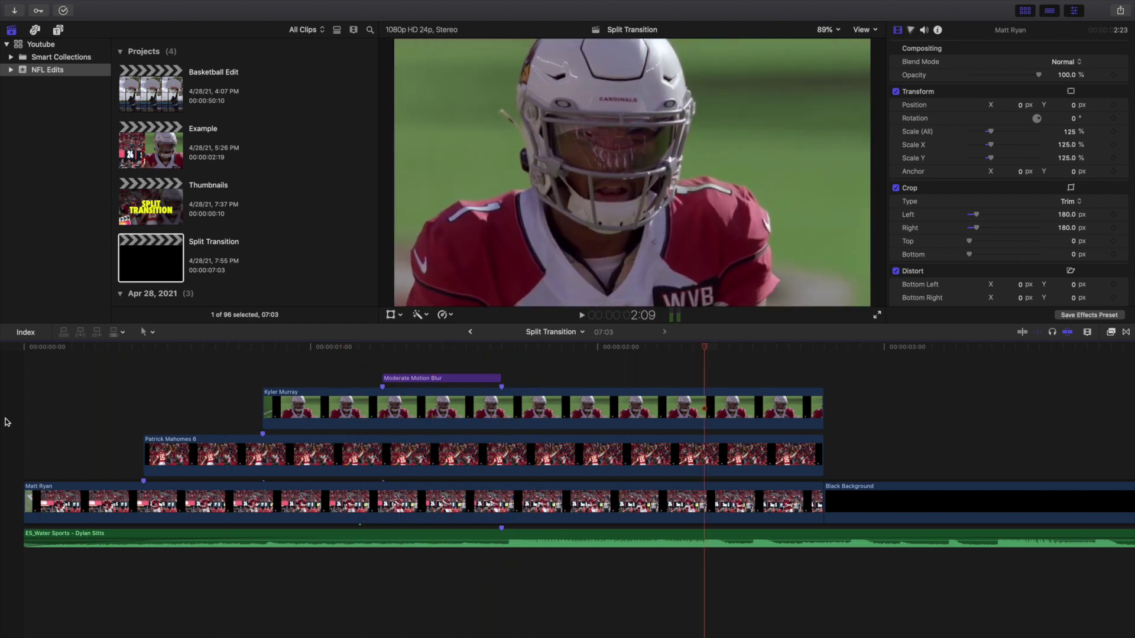
pyautogui.click(7, 422)
pyautogui.press('space')
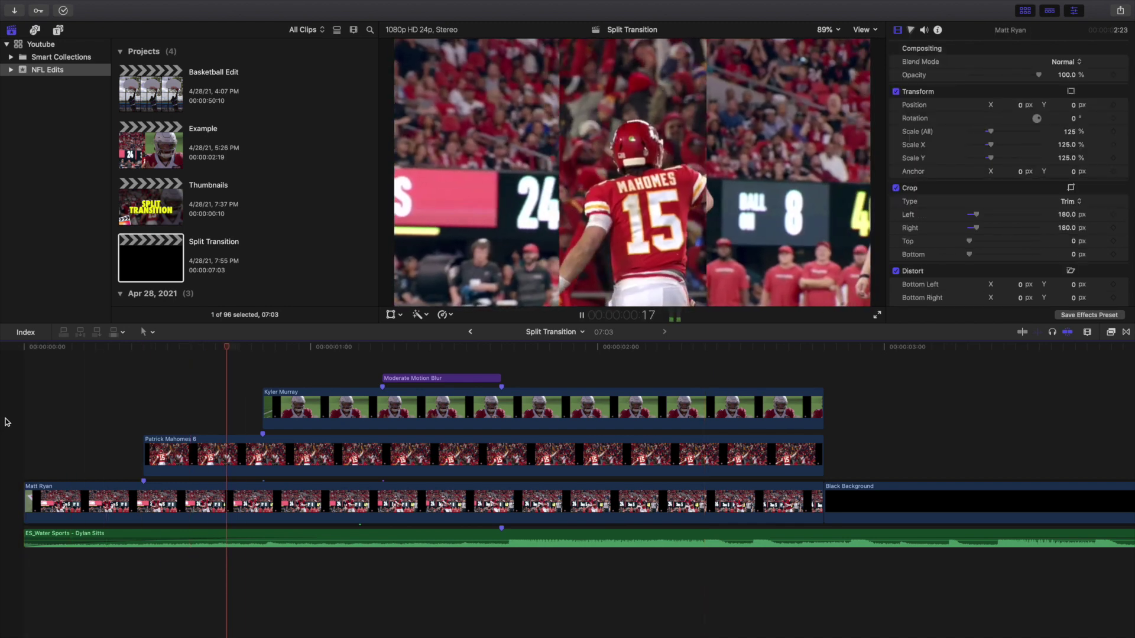
pyautogui.press('space')
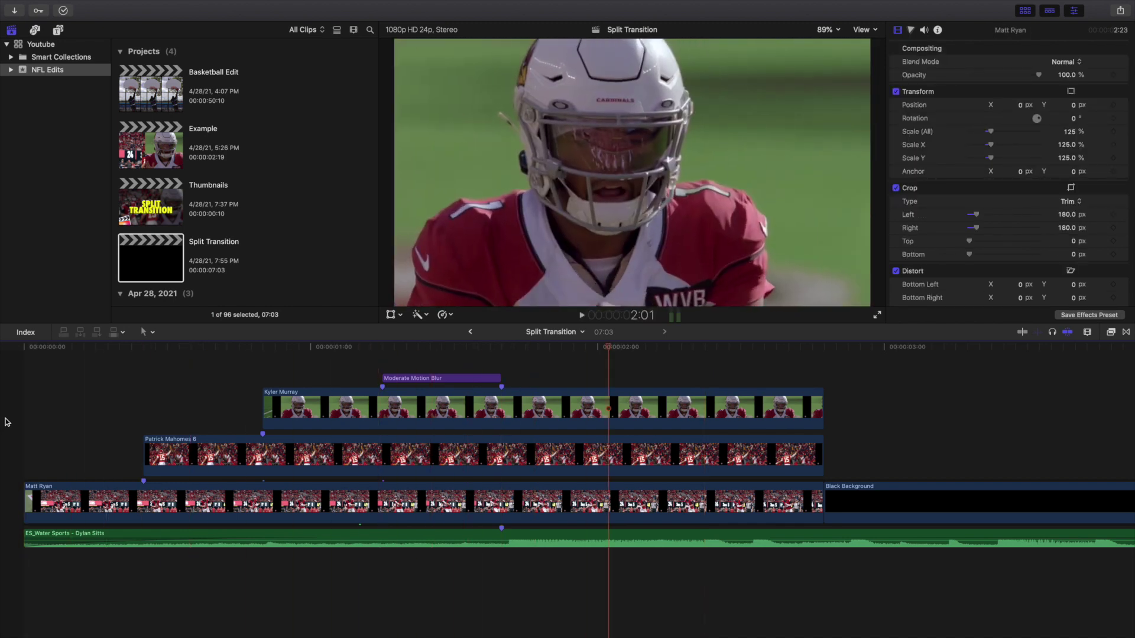
pyautogui.click(9, 417)
pyautogui.press('space')
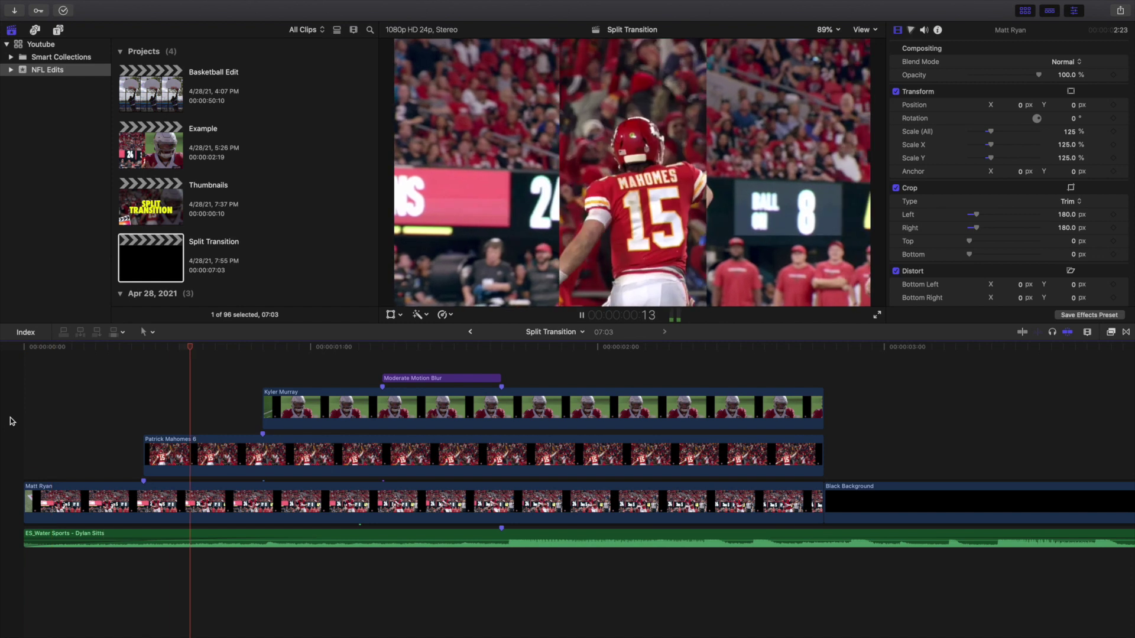
pyautogui.click(10, 417)
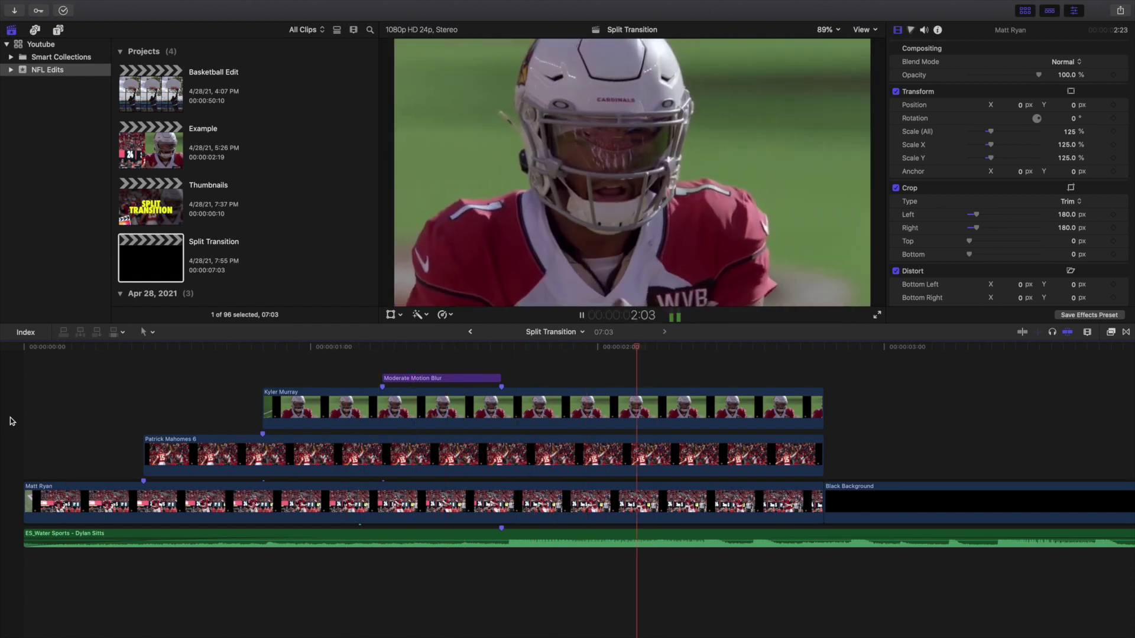
pyautogui.press('space')
pyautogui.press('Home')
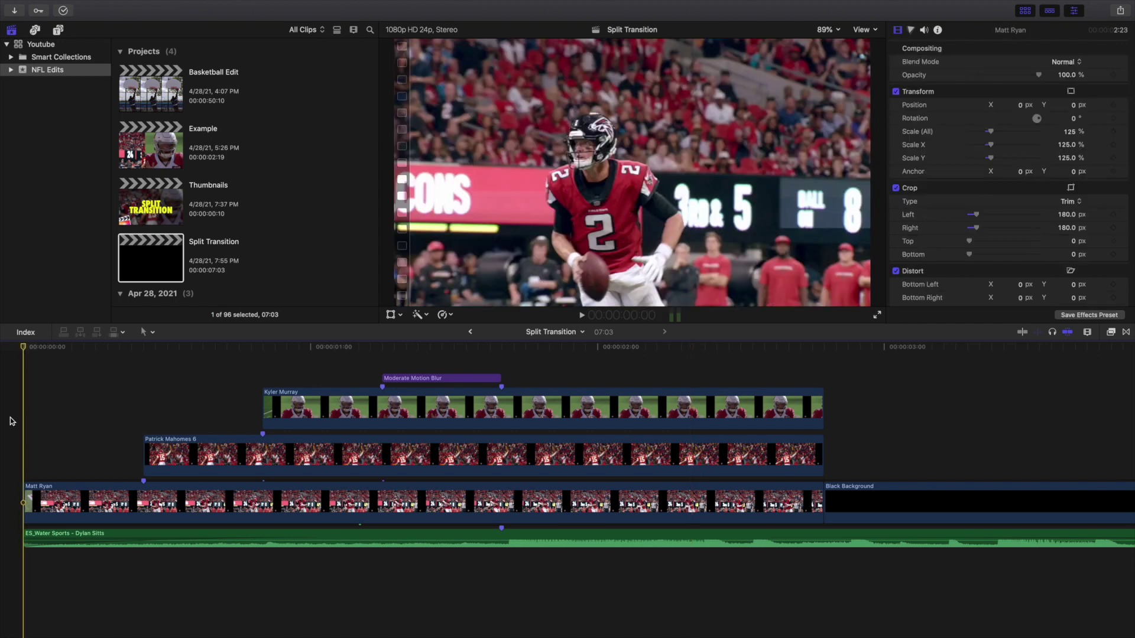